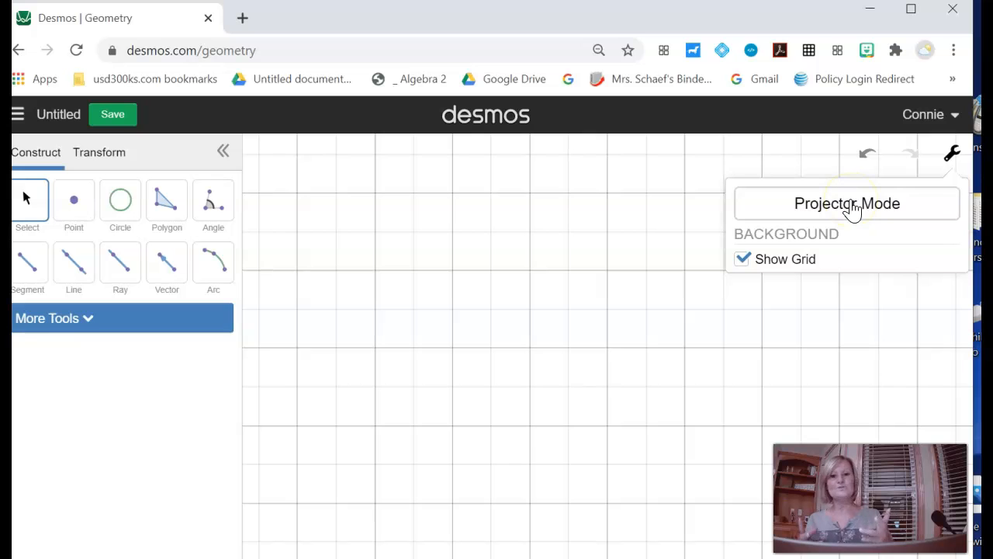
# Step: Turn on Projector Mode for the geometry canvas and close the settings
pyautogui.click(854, 209)
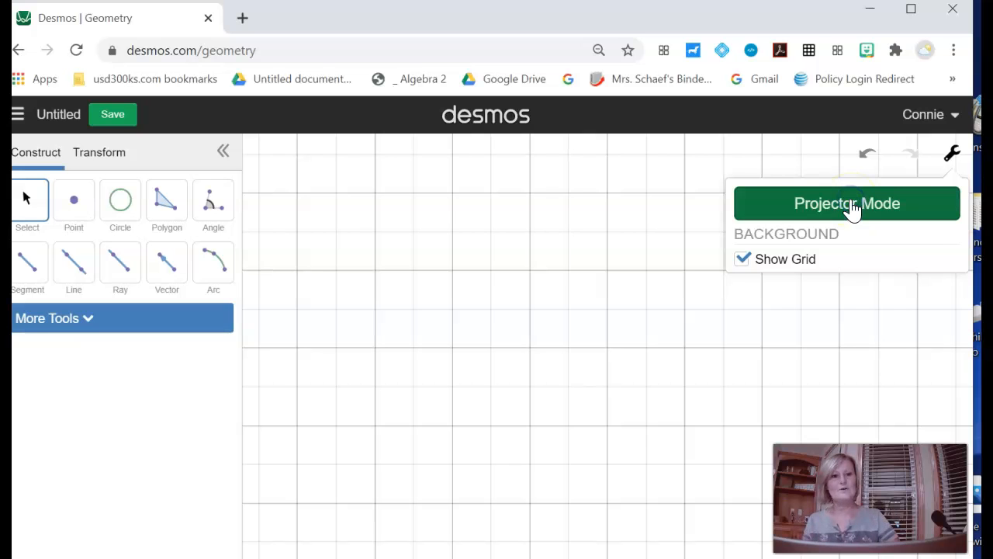
pyautogui.click(738, 371)
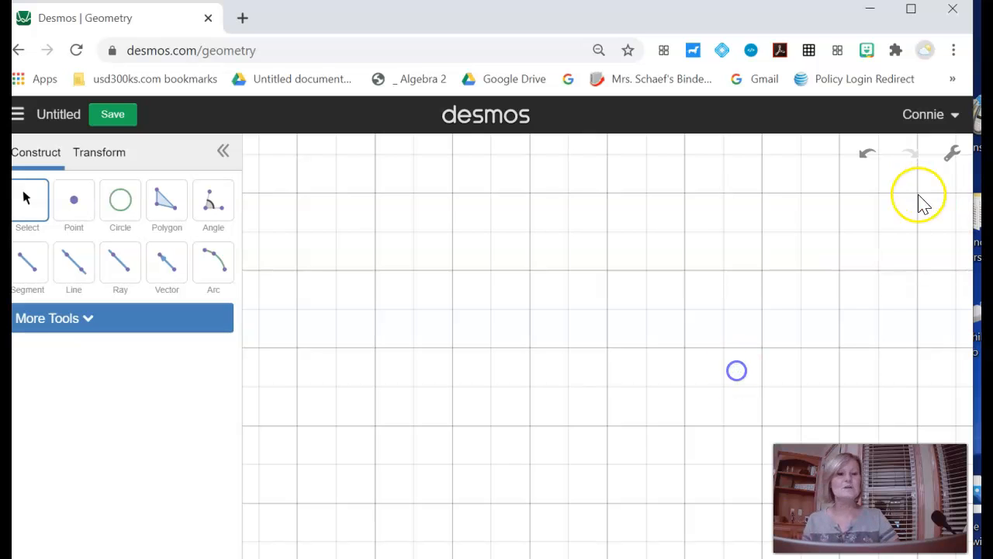
pyautogui.click(683, 330)
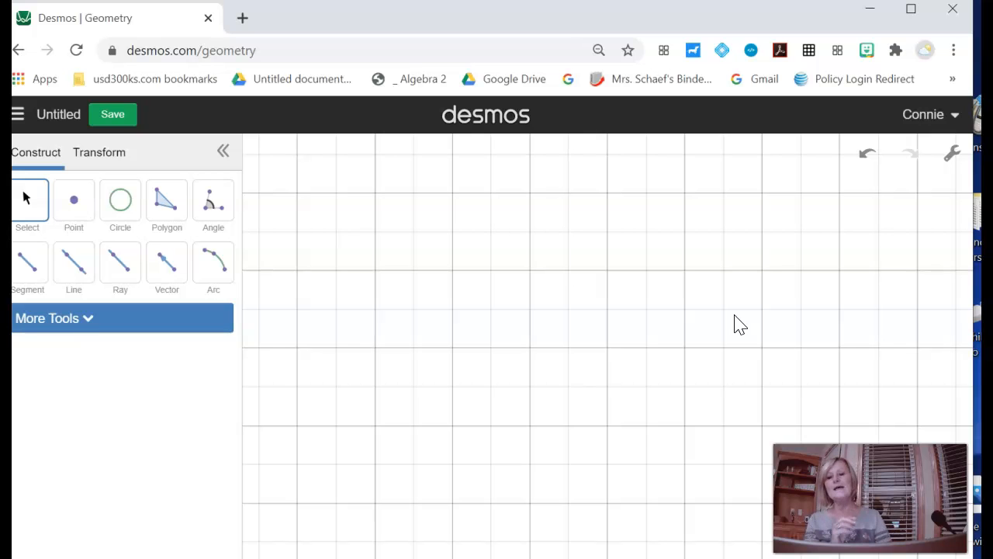
# Step: Draw two horizontal segments end to end on the grid, about 4 and 2 units long, sharing the middle point
pyautogui.click(35, 273)
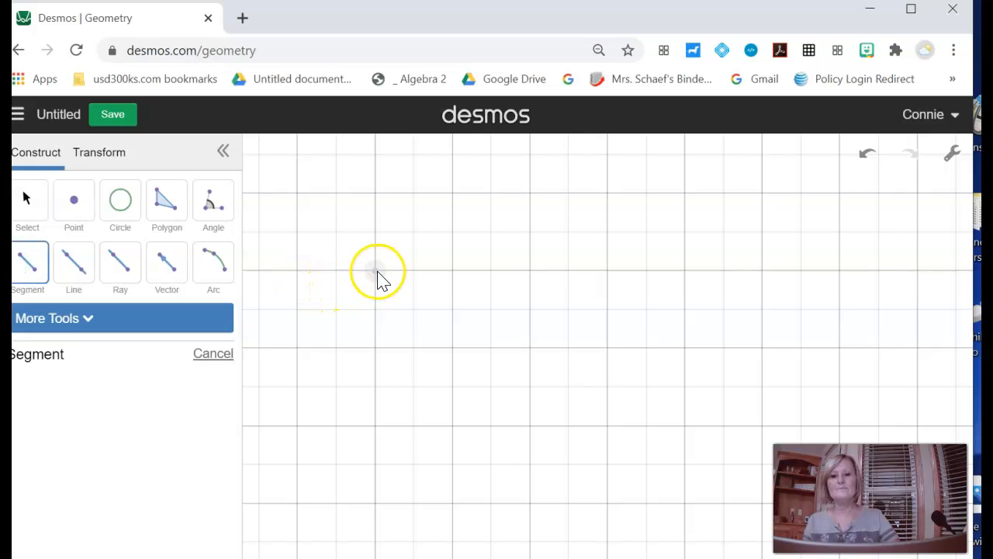
pyautogui.click(376, 348)
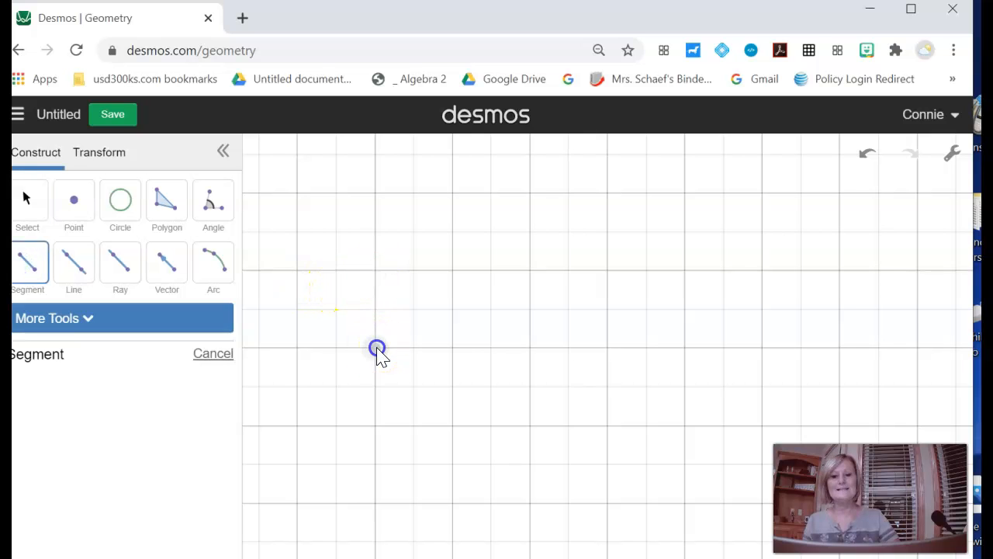
pyautogui.click(530, 349)
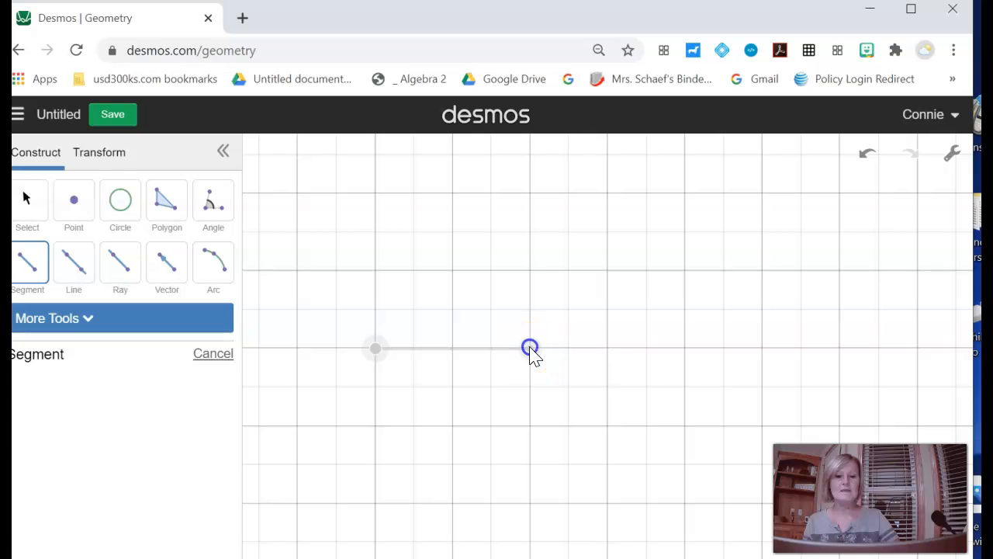
pyautogui.click(530, 348)
pyautogui.click(608, 349)
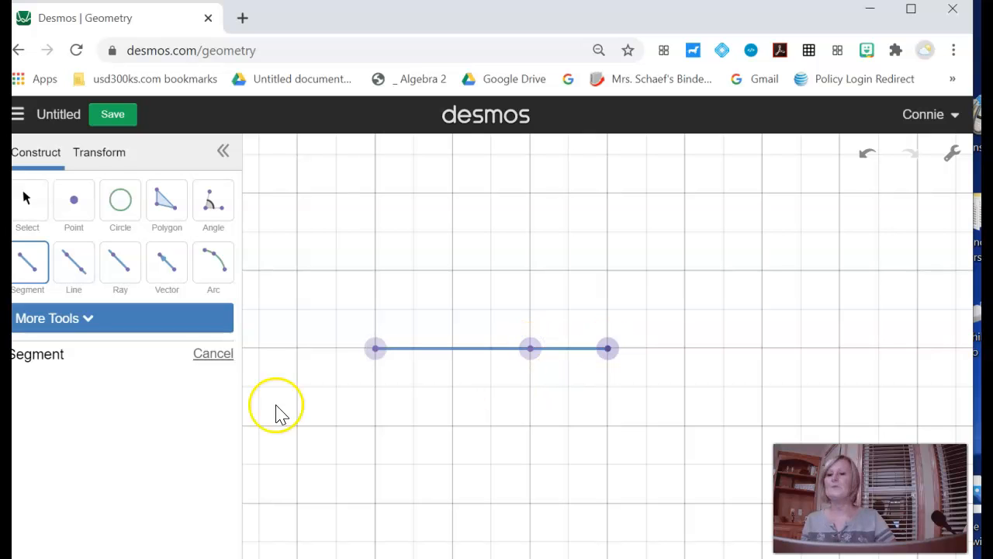
pyautogui.press('Escape')
# Step: Colour the longer left segment orange and show its length as a label
pyautogui.click(33, 198)
pyautogui.click(457, 348)
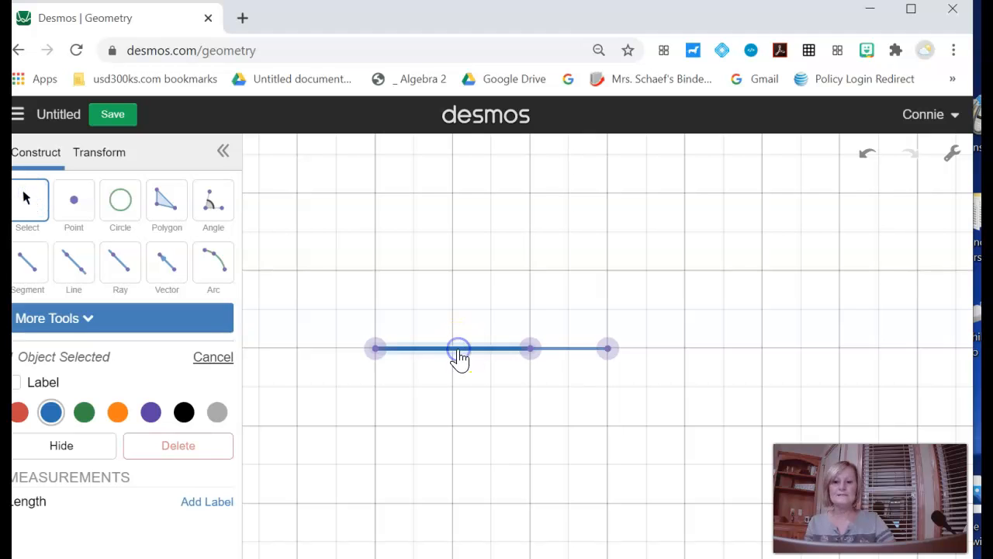
pyautogui.click(118, 419)
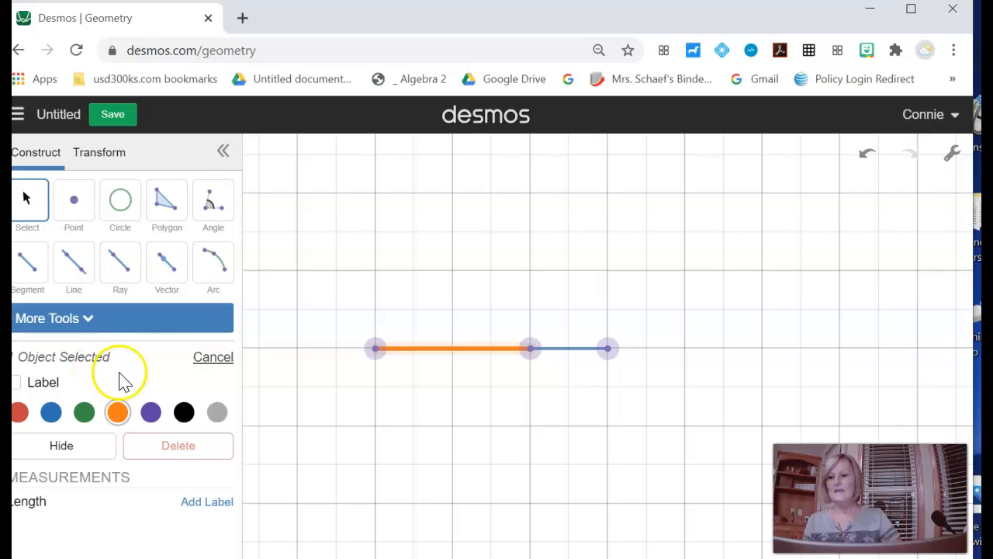
pyautogui.click(22, 383)
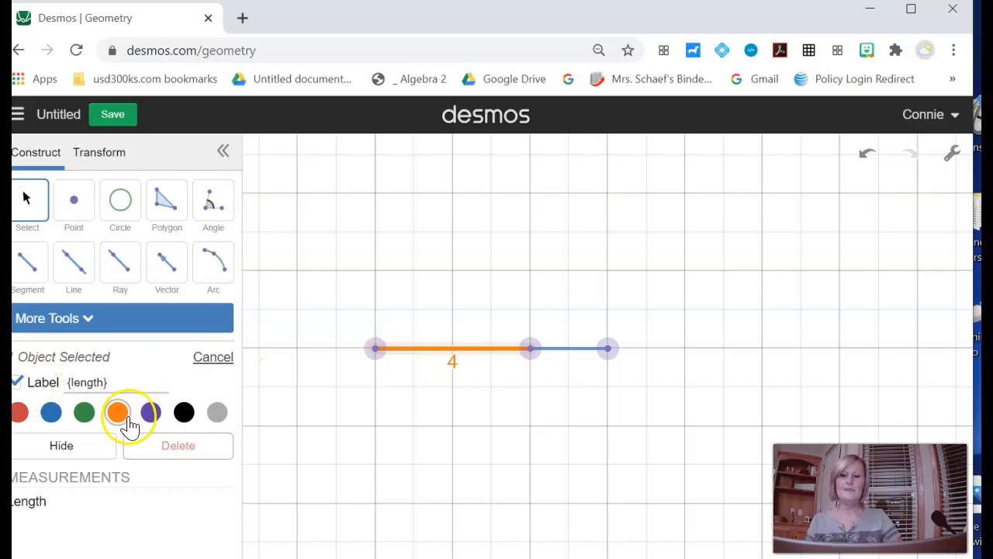
# Step: Try blue on the left segment, restore its orange colour, and show the length label on the shorter segment
pyautogui.click(50, 412)
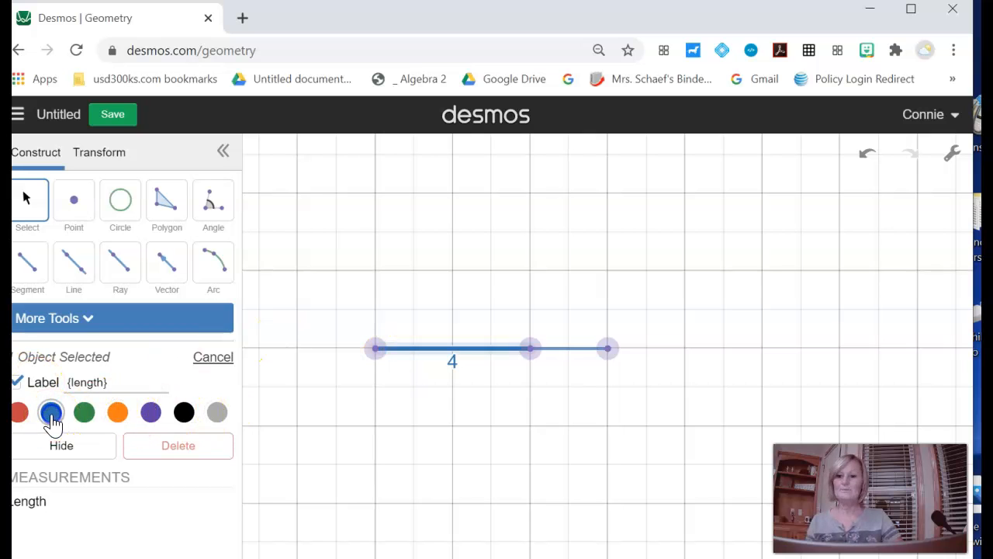
pyautogui.click(583, 355)
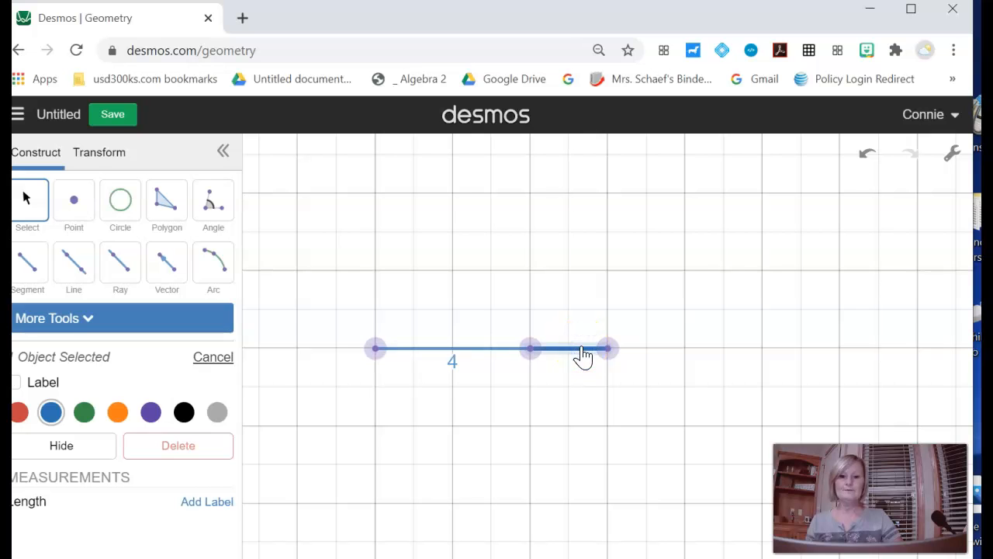
pyautogui.click(471, 353)
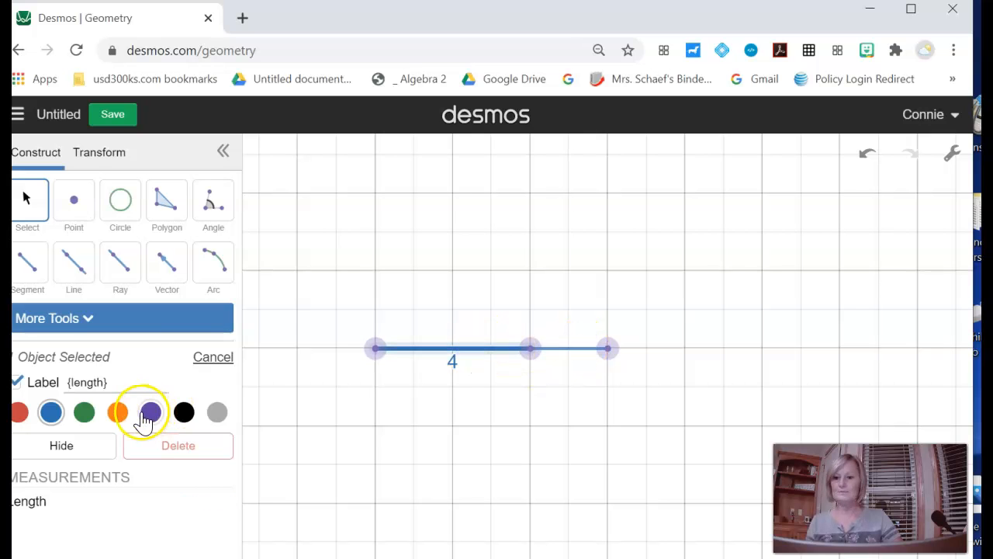
pyautogui.click(119, 414)
pyautogui.click(577, 351)
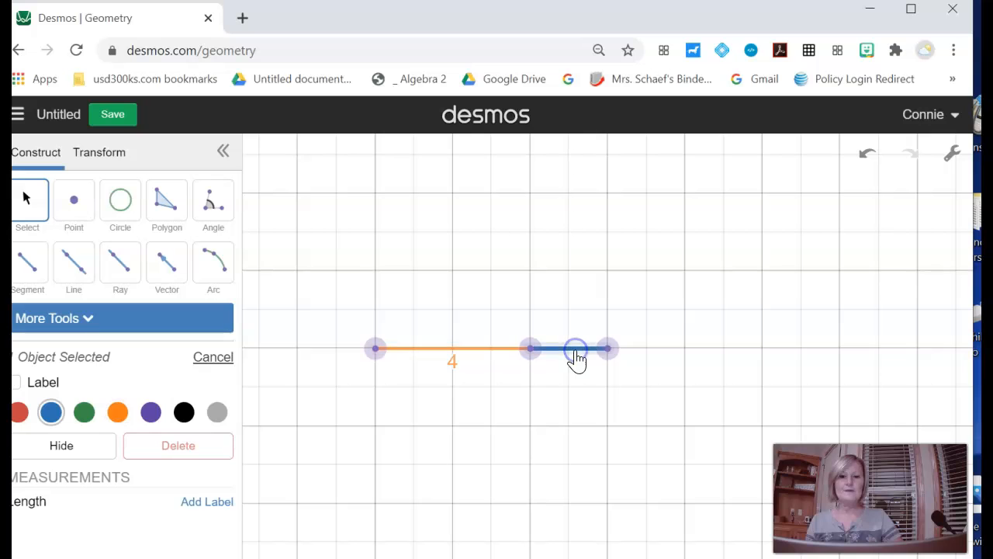
pyautogui.click(17, 382)
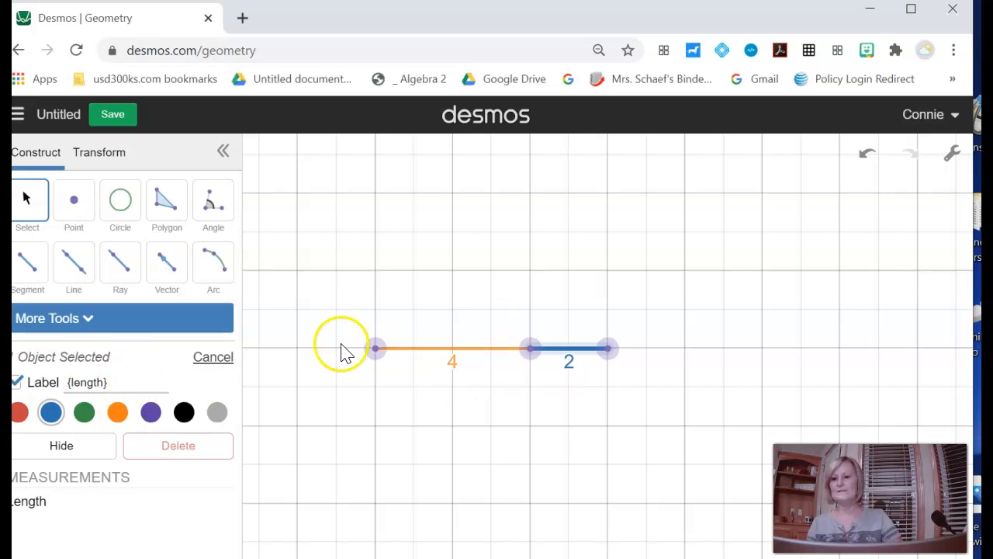
# Step: Colour the long segment that spans both outer endpoints green and deselect it
pyautogui.click(473, 341)
pyautogui.click(435, 348)
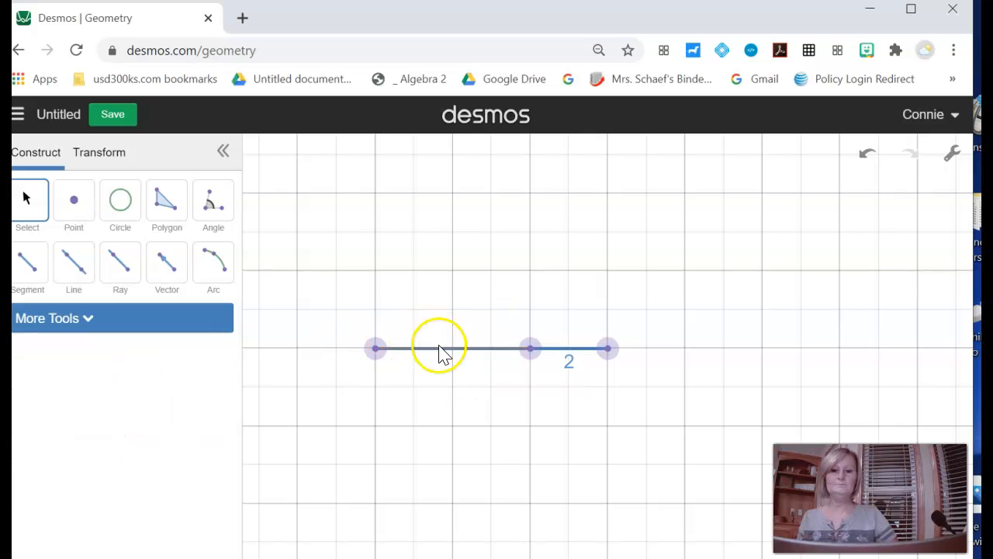
pyautogui.click(82, 410)
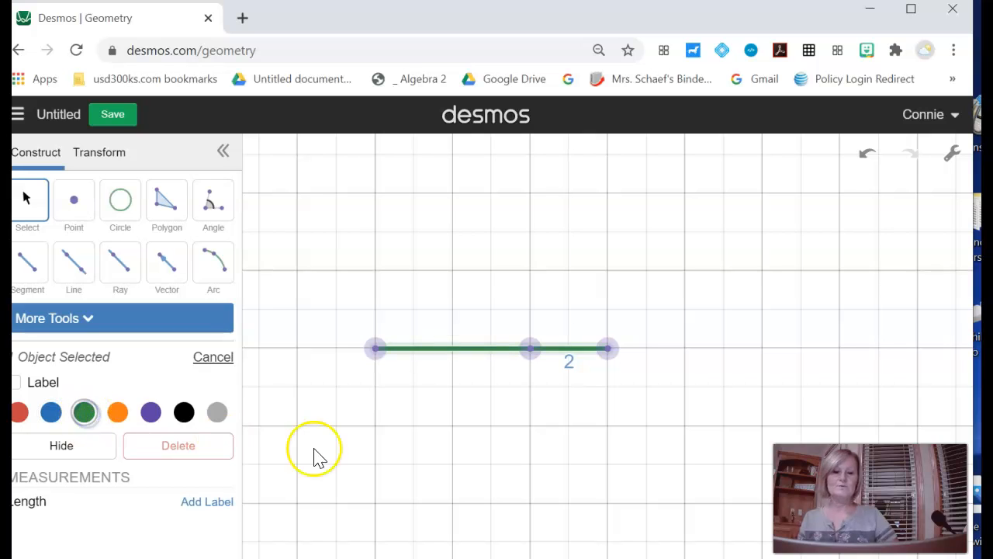
pyautogui.click(528, 416)
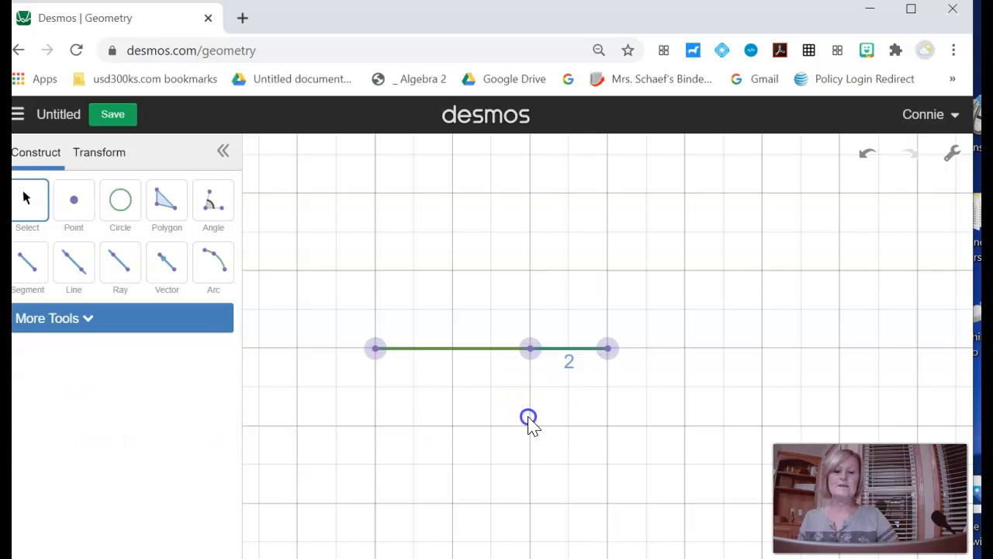
# Step: Shift the long green segment slightly and move its right endpoint back to the grid intersection
pyautogui.moveTo(481, 350)
pyautogui.mouseDown()
pyautogui.moveTo(483, 267)
pyautogui.moveTo(492, 374)
pyautogui.moveTo(493, 358)
pyautogui.mouseUp()
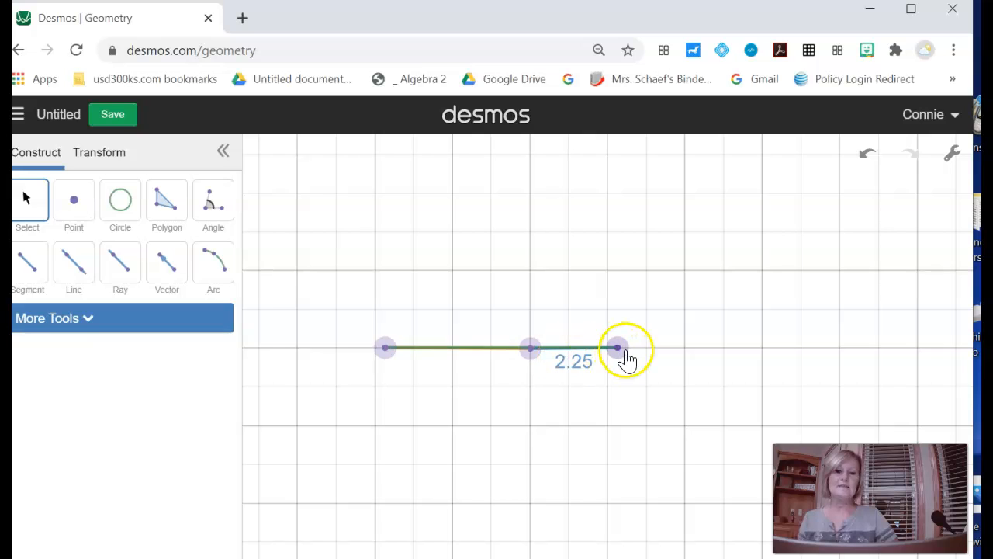
pyautogui.moveTo(619, 353); pyautogui.dragTo(609, 353)
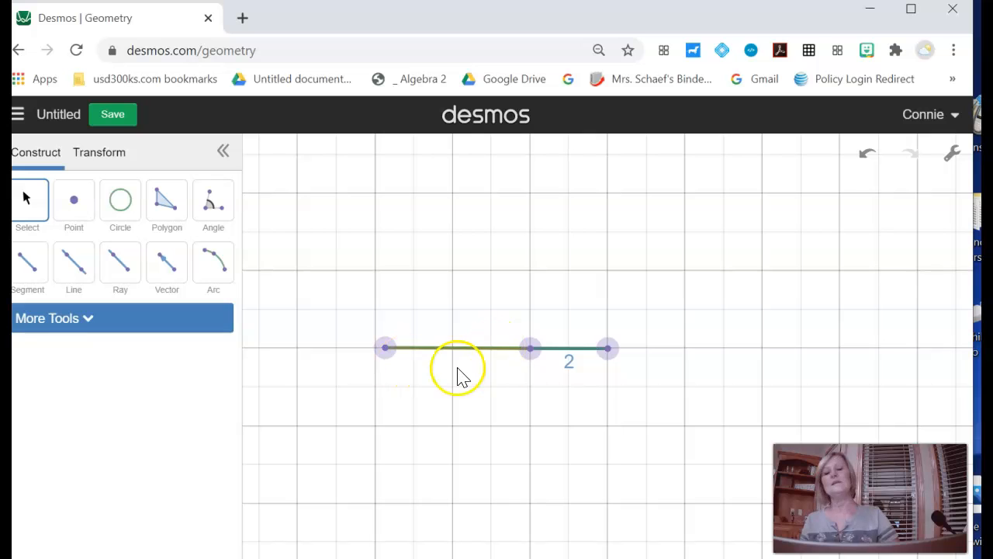
# Step: Move the shared middle point below the green segment so the three segments form a triangle
pyautogui.moveTo(520, 359)
pyautogui.mouseDown()
pyautogui.moveTo(534, 350)
pyautogui.moveTo(505, 355)
pyautogui.moveTo(535, 359)
pyautogui.moveTo(535, 336)
pyautogui.moveTo(536, 357)
pyautogui.mouseUp()
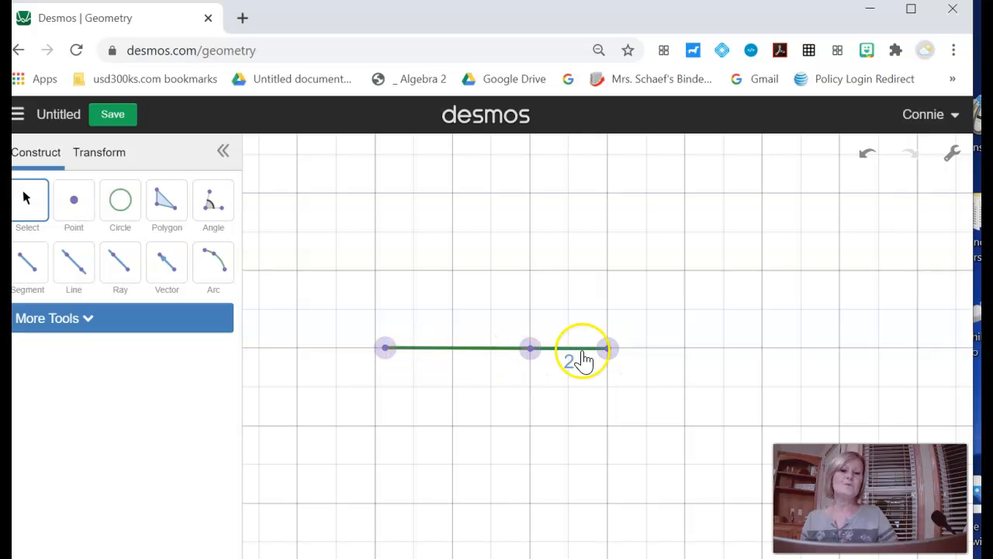
pyautogui.click(531, 350)
pyautogui.moveTo(530, 350); pyautogui.dragTo(535, 410)
# Step: Show the length labels on the orange and green sides of the triangle
pyautogui.click(463, 380)
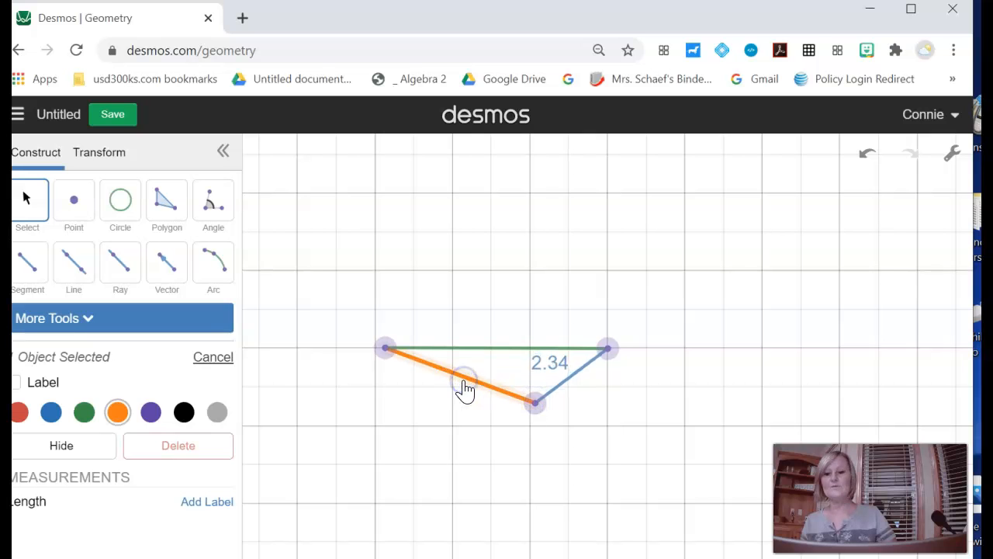
pyautogui.click(18, 382)
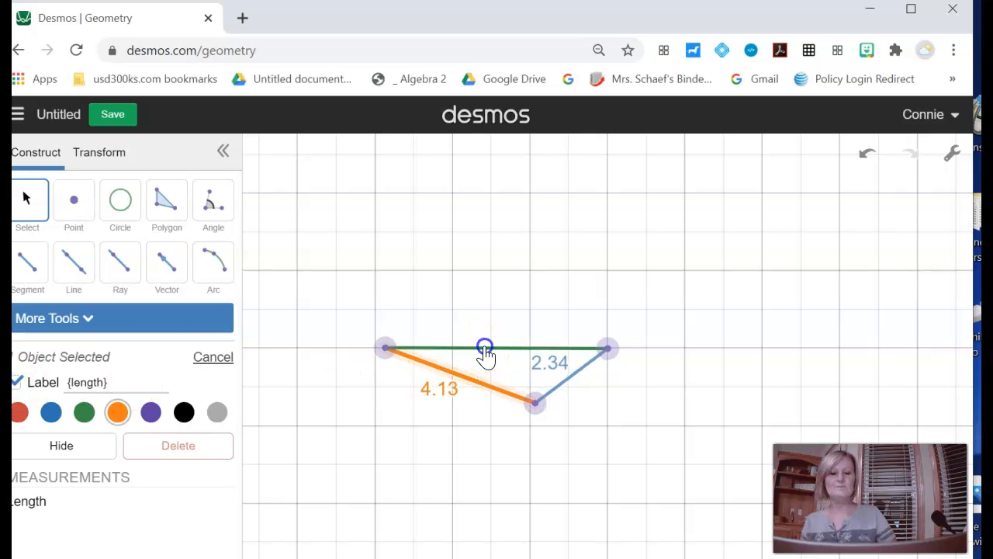
pyautogui.click(485, 350)
pyautogui.click(17, 382)
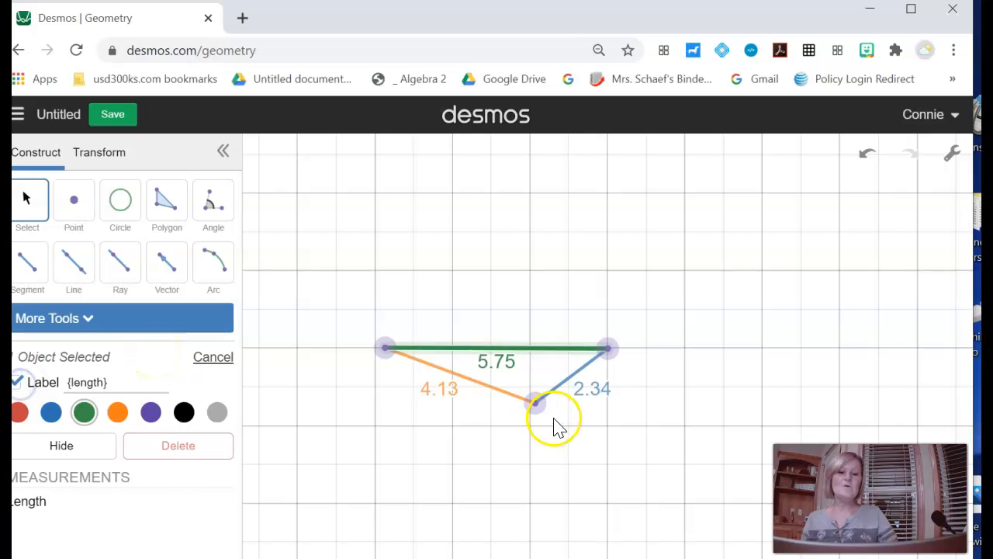
# Step: Move the triangle's free vertex onto the green segment, below it and above it, and return it onto the segment
pyautogui.moveTo(536, 403); pyautogui.dragTo(532, 350)
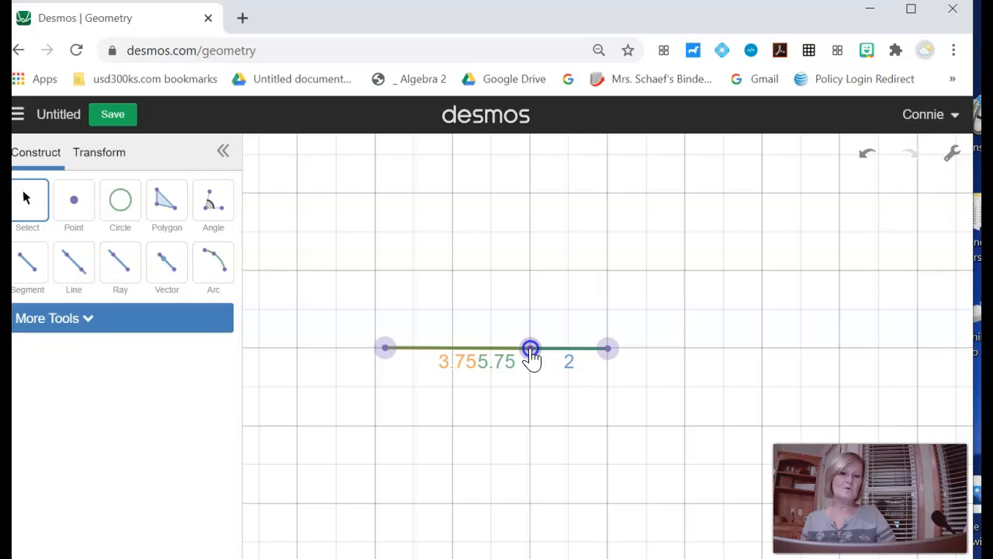
pyautogui.moveTo(532, 351); pyautogui.dragTo(531, 394)
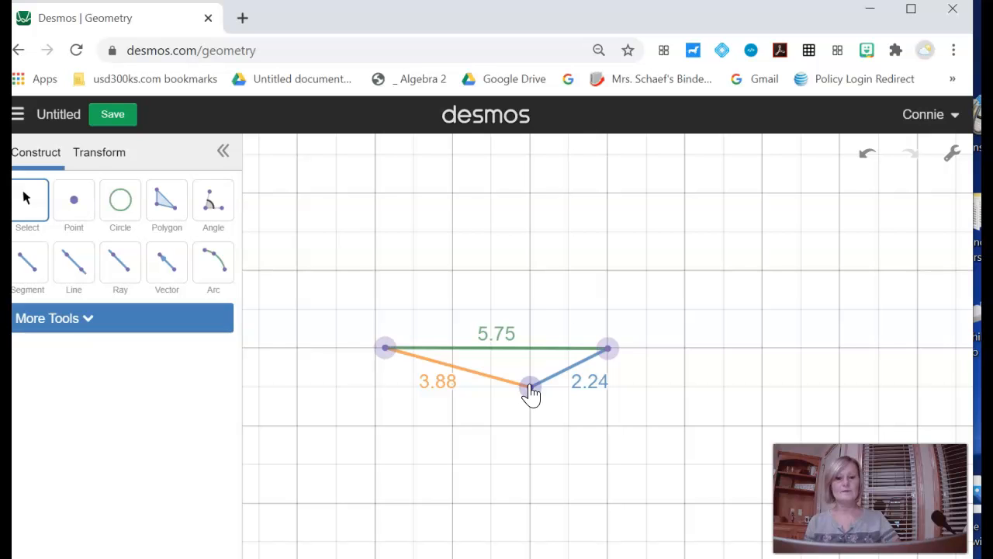
pyautogui.moveTo(531, 393); pyautogui.dragTo(578, 242)
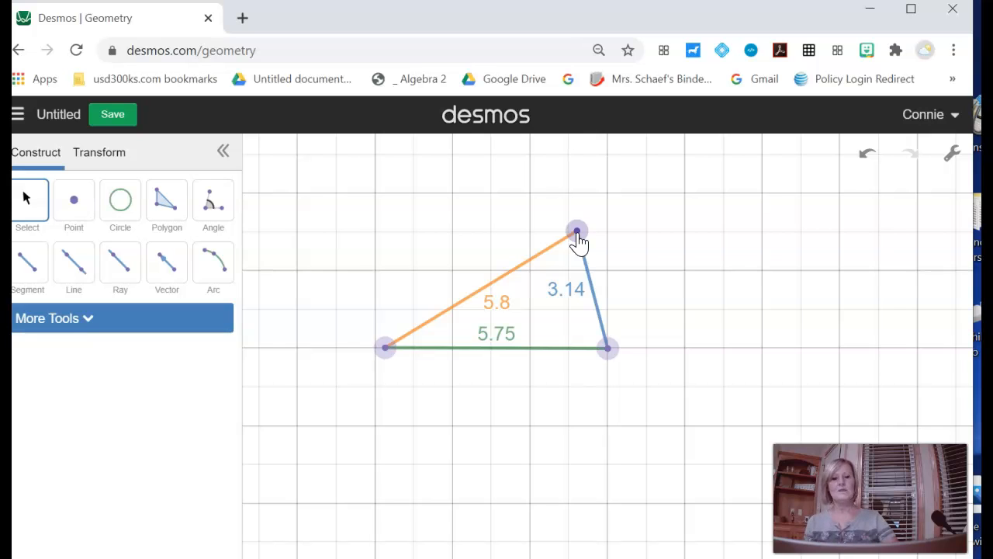
pyautogui.moveTo(578, 235); pyautogui.dragTo(532, 359)
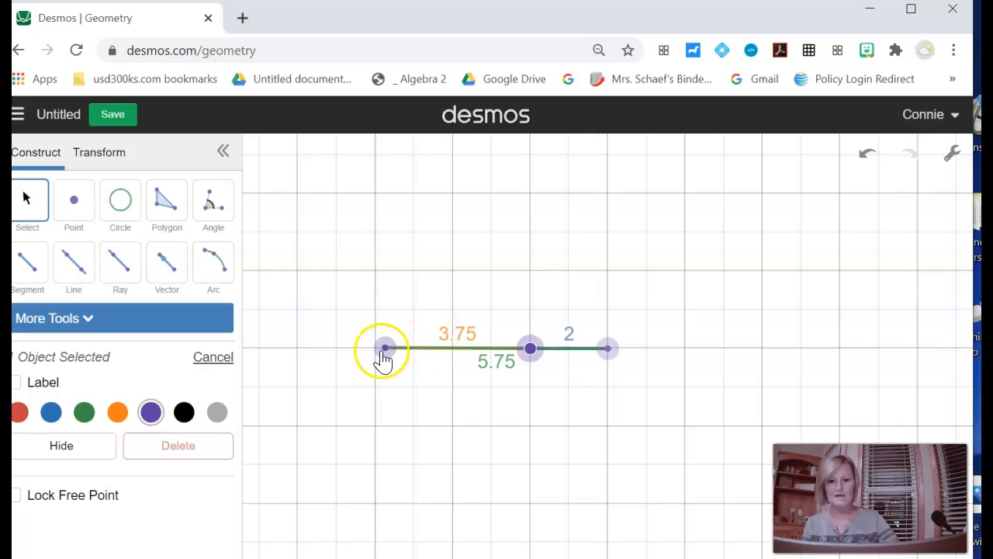
# Step: Place the left endpoint 4 units from the middle point, and move the middle point beyond the right endpoint
pyautogui.moveTo(389, 355); pyautogui.dragTo(377, 355)
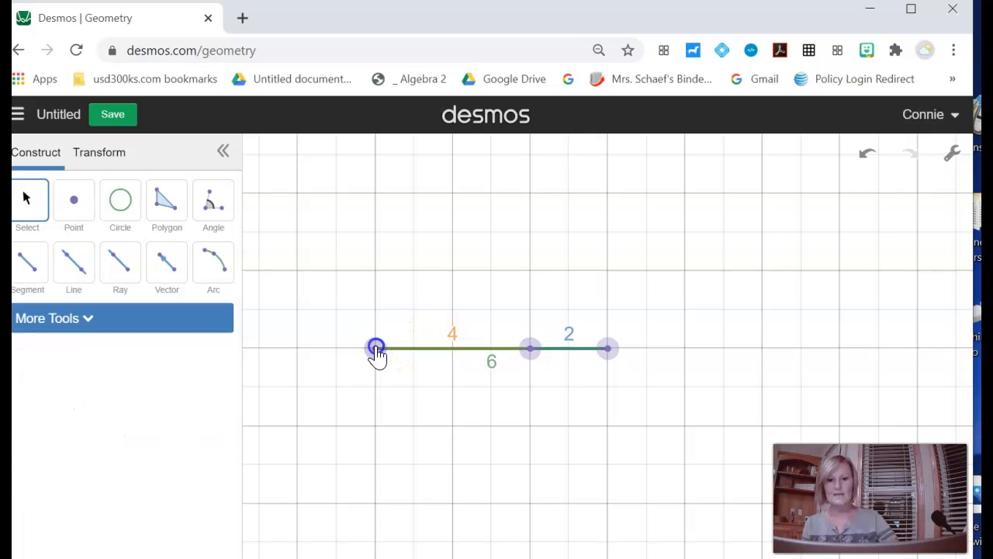
pyautogui.moveTo(531, 348); pyautogui.dragTo(694, 354)
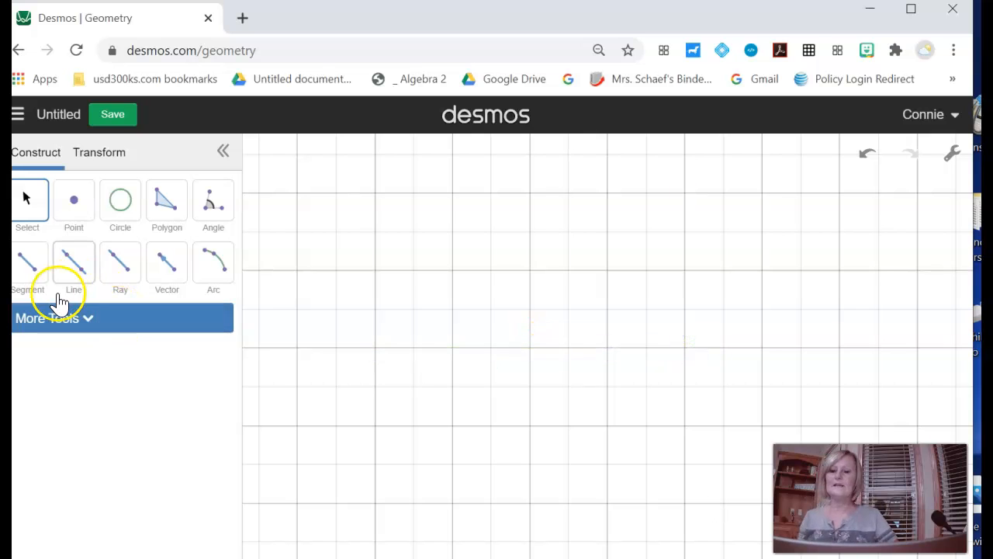
# Step: Draw a horizontal segment one major grid square long on the left part of the empty canvas
pyautogui.click(37, 277)
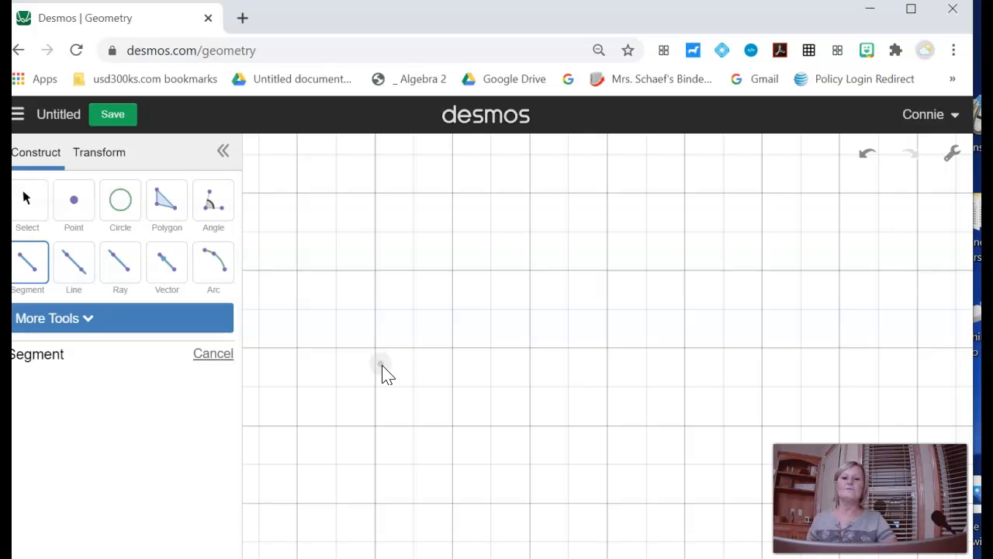
pyautogui.click(311, 354)
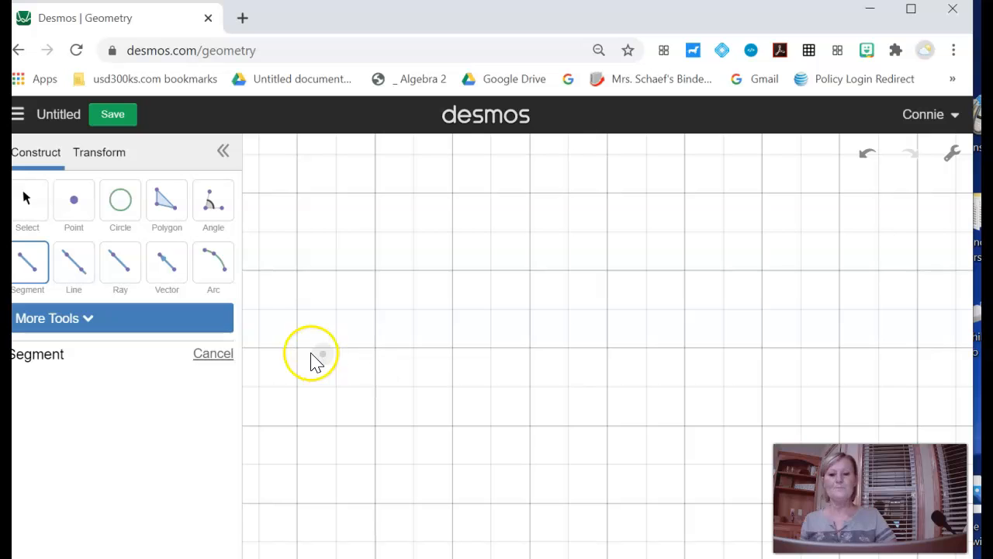
pyautogui.click(299, 349)
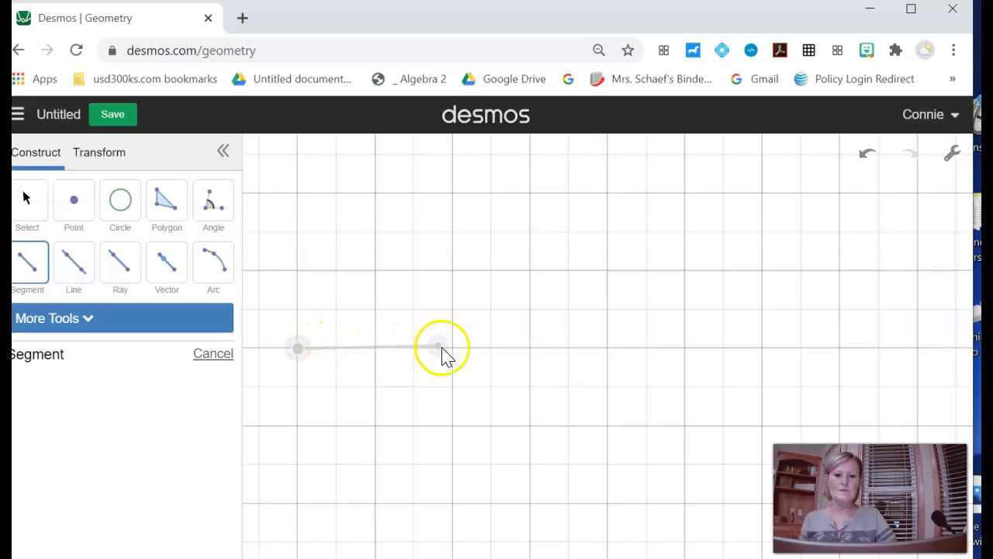
pyautogui.click(376, 348)
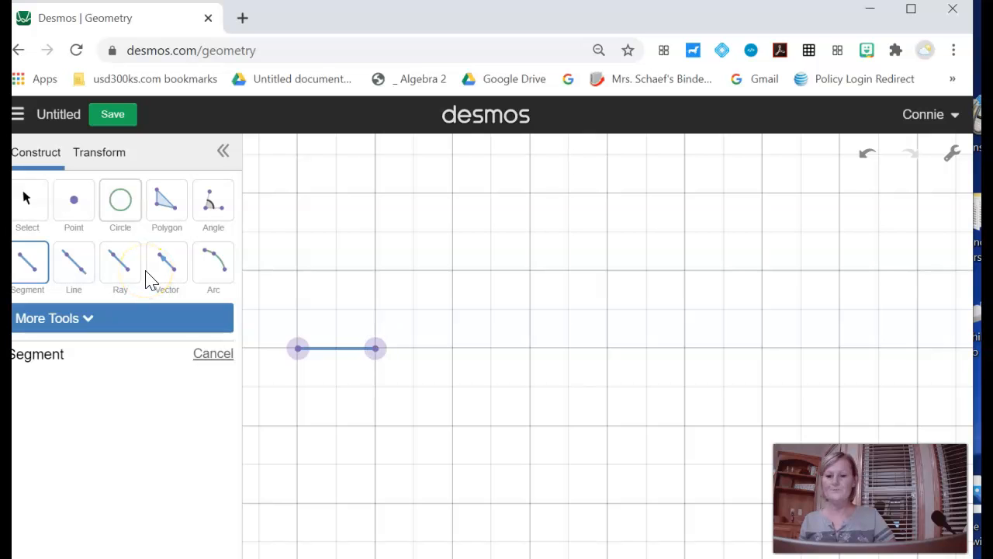
# Step: Measure a 30° angle with its vertex at the segment's left endpoint, one leg point on the segment and the other above its right endpoint
pyautogui.click(212, 200)
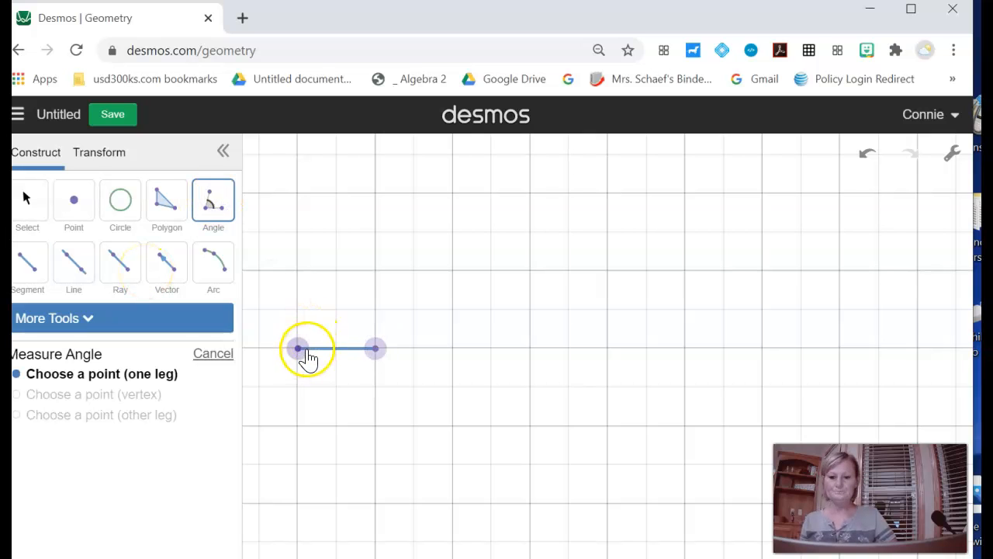
pyautogui.click(337, 353)
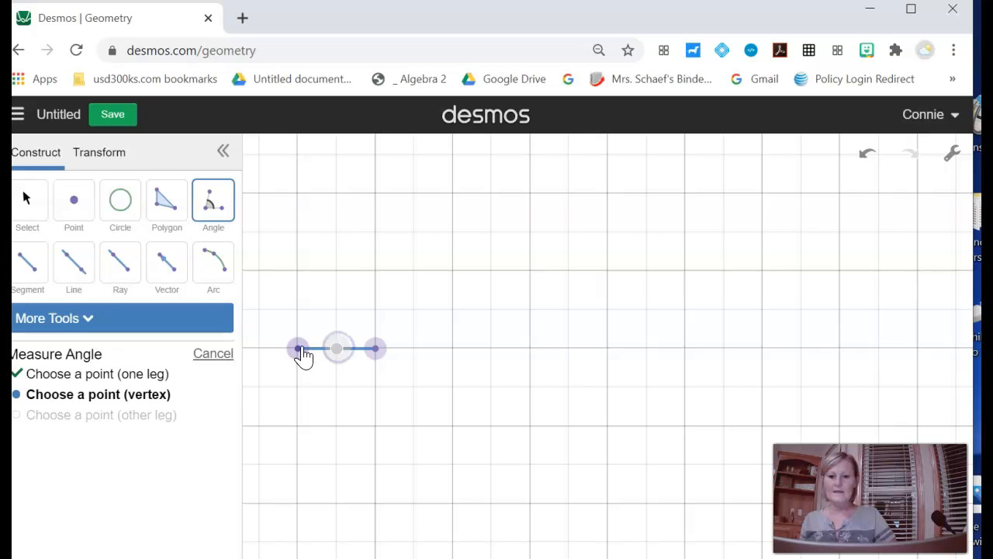
pyautogui.click(302, 354)
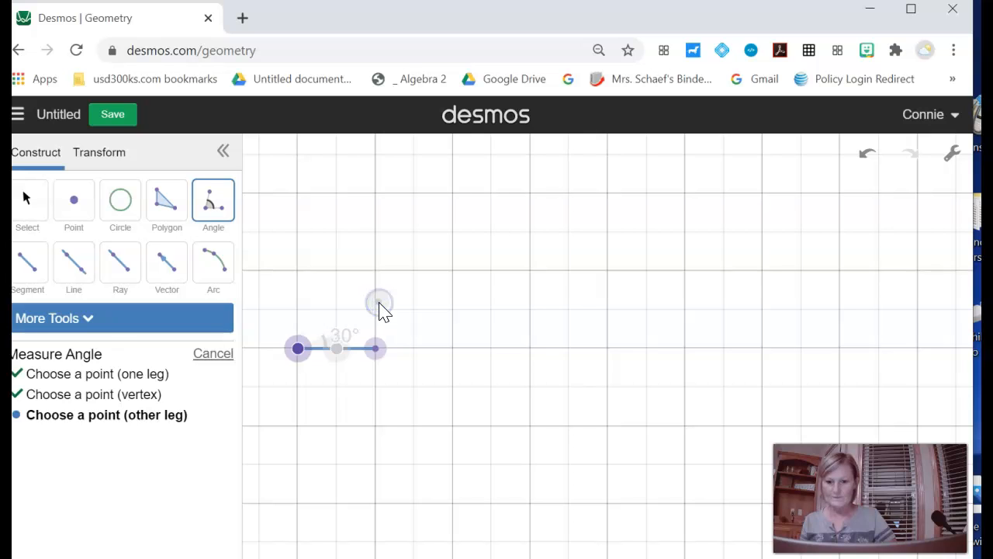
pyautogui.click(380, 304)
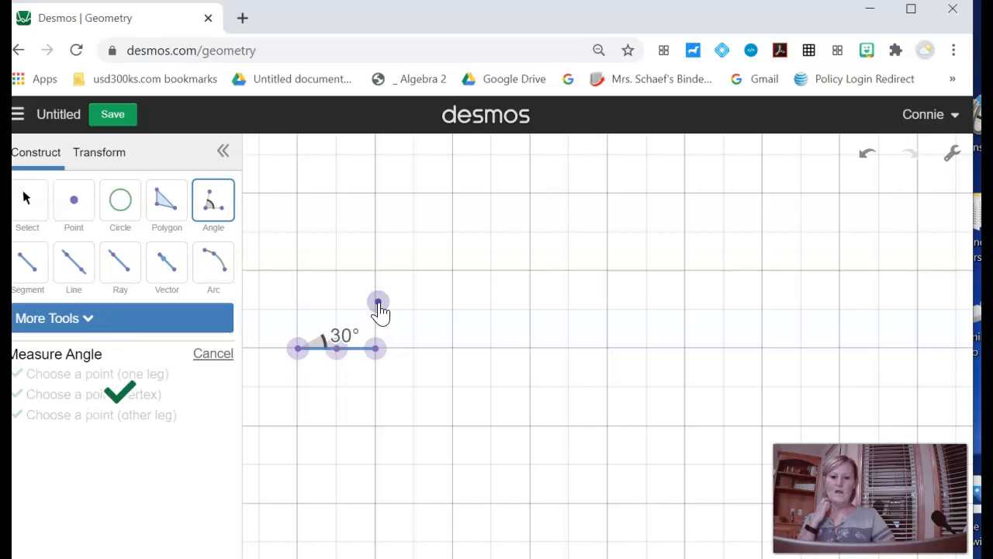
# Step: Complete the triangle with segments from the angle's vertex to the upper leg point and from that point to the base's right endpoint
pyautogui.click(45, 270)
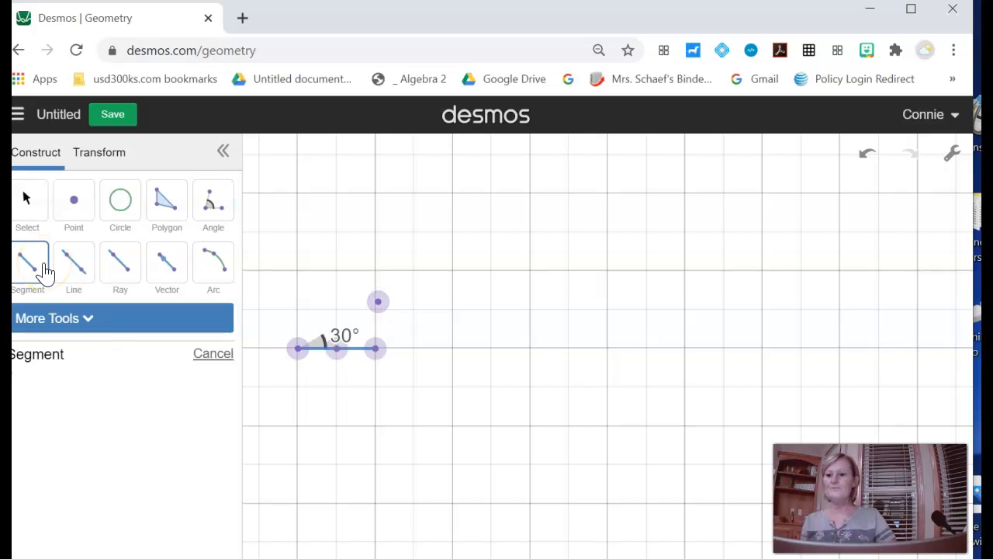
pyautogui.click(298, 350)
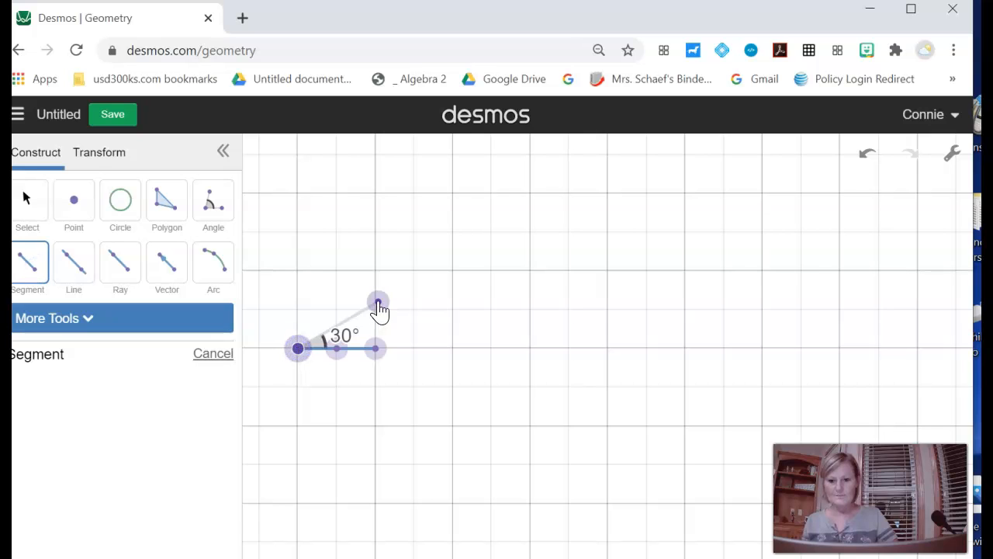
pyautogui.click(378, 304)
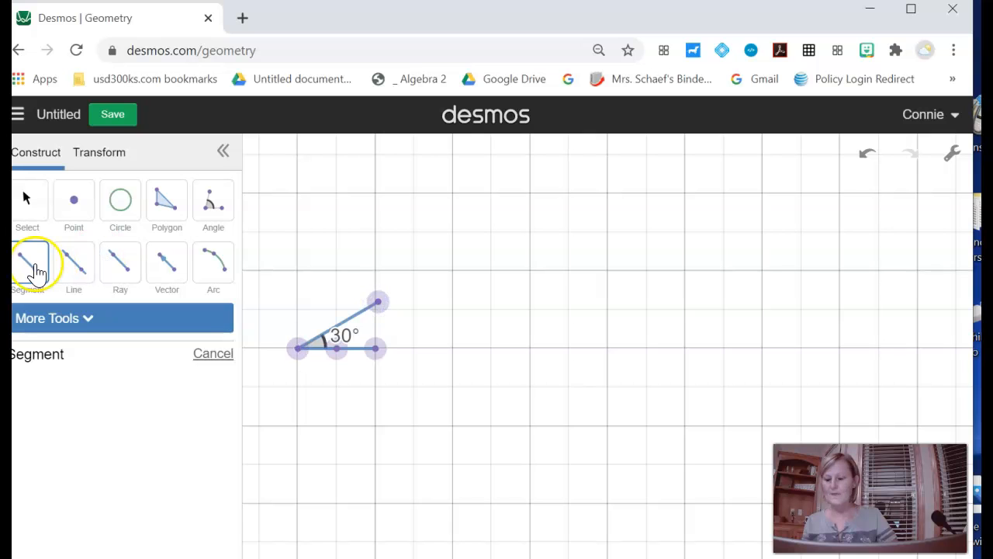
pyautogui.click(378, 303)
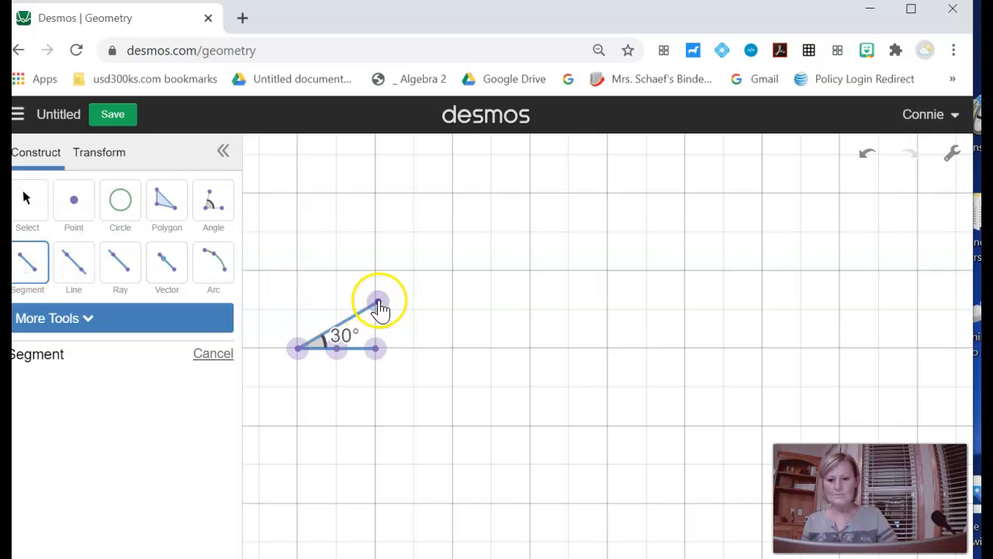
pyautogui.click(376, 349)
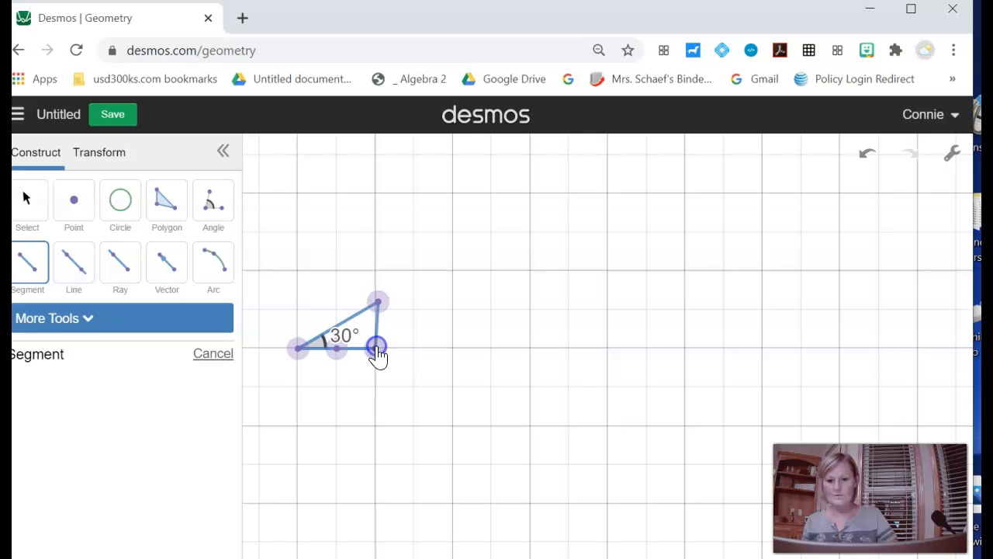
pyautogui.click(378, 304)
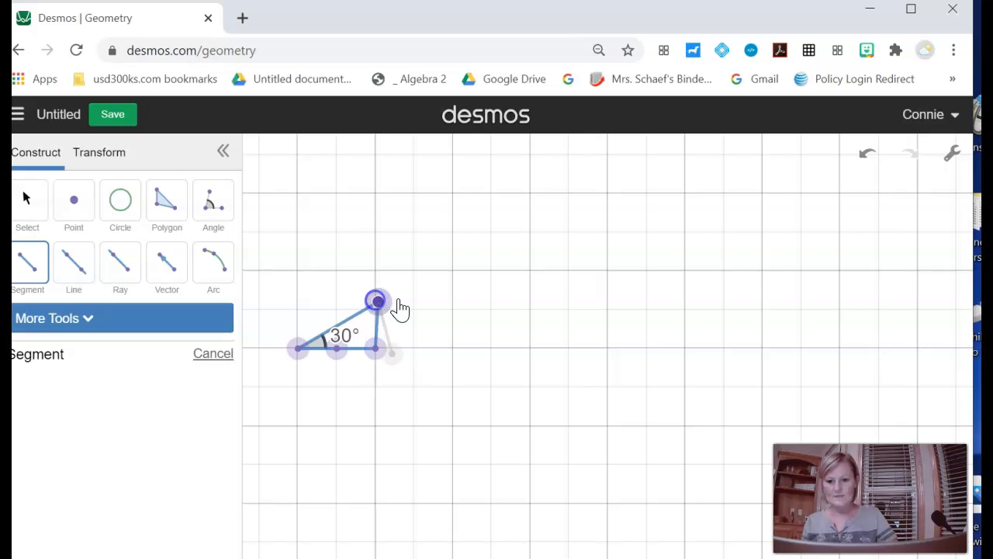
pyautogui.click(379, 350)
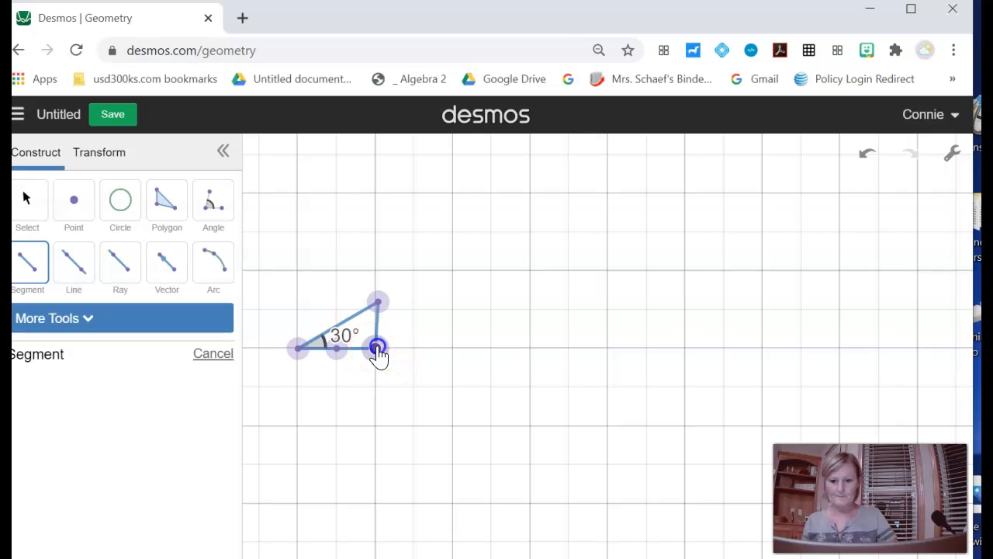
pyautogui.click(360, 385)
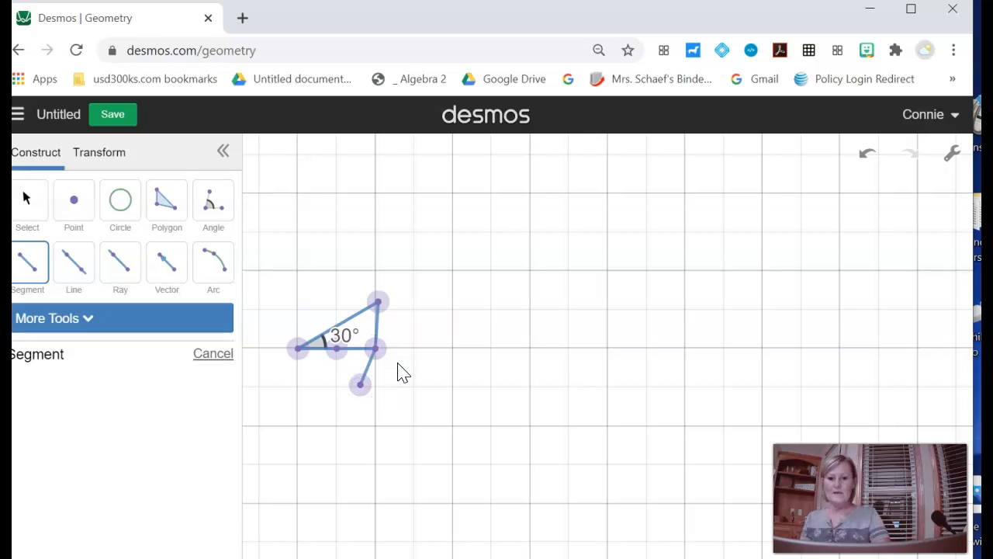
pyautogui.hotkey('ctrl', 'z')
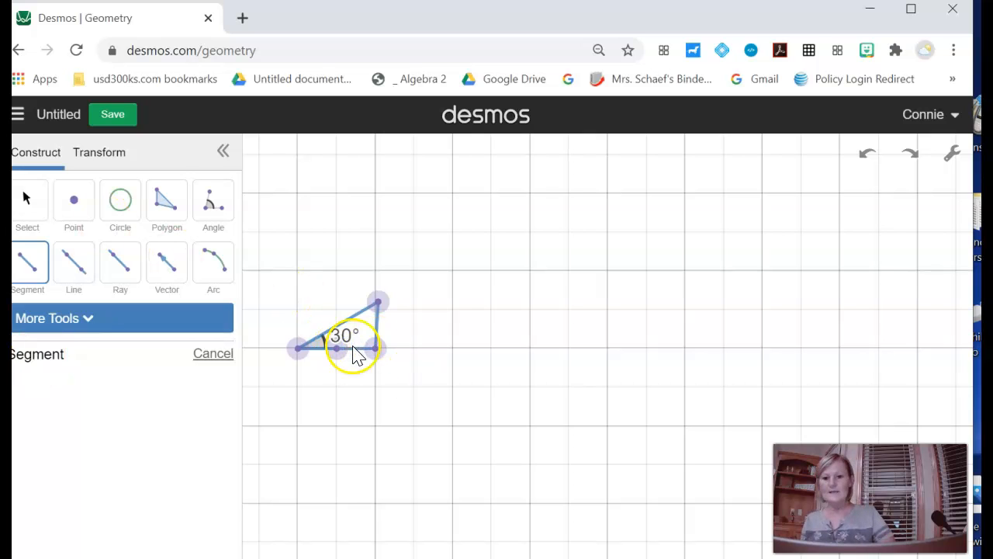
# Step: Colour the triangle's near-vertical side green and show its length label
pyautogui.click(29, 203)
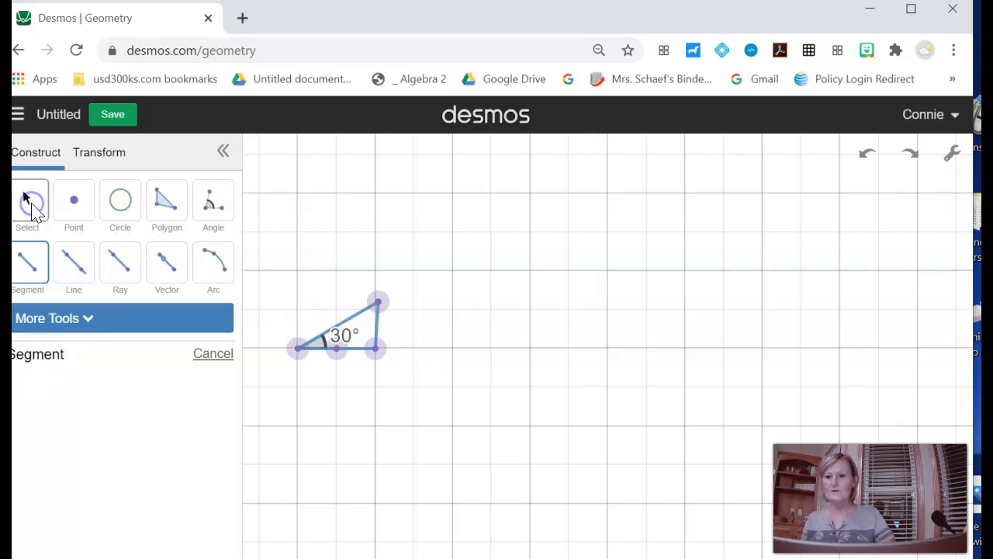
pyautogui.click(355, 359)
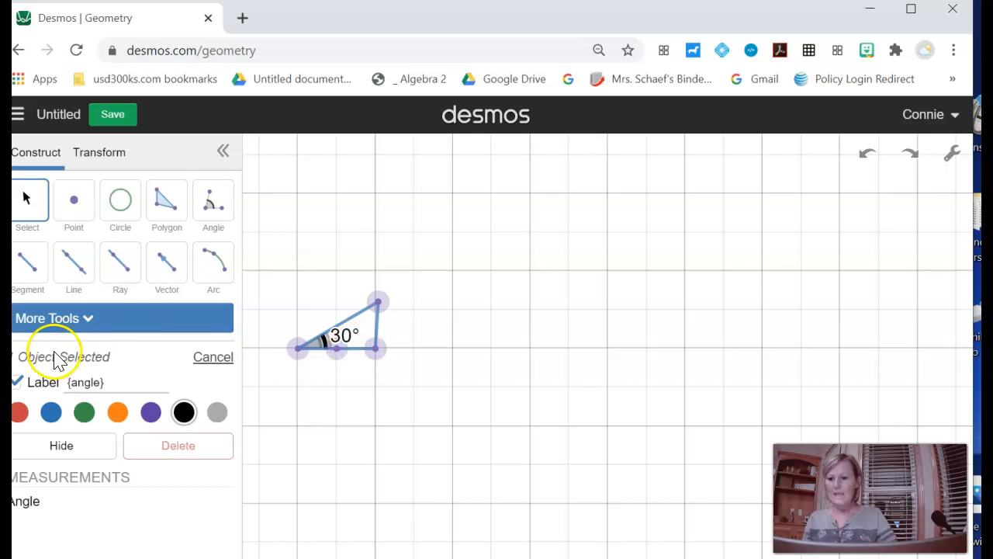
pyautogui.click(357, 346)
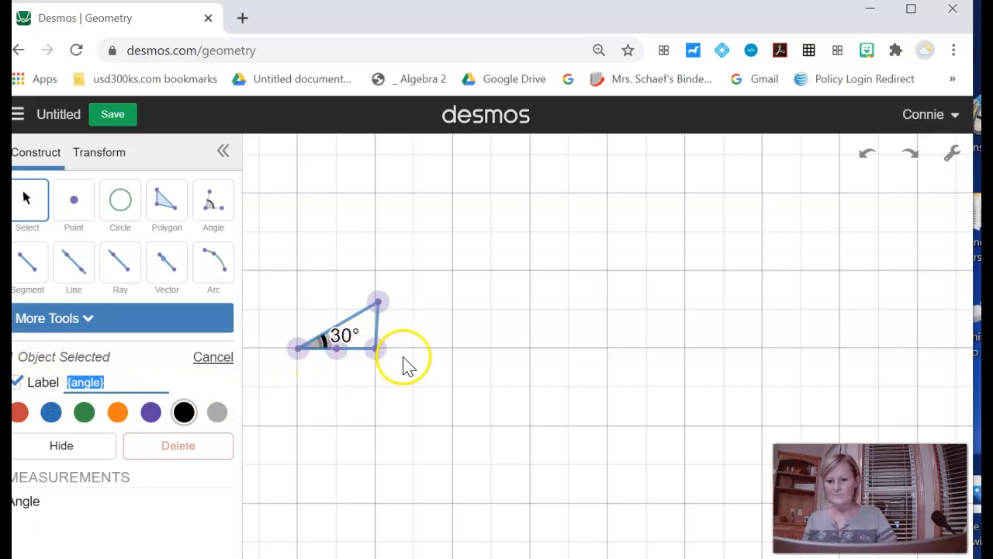
pyautogui.click(376, 327)
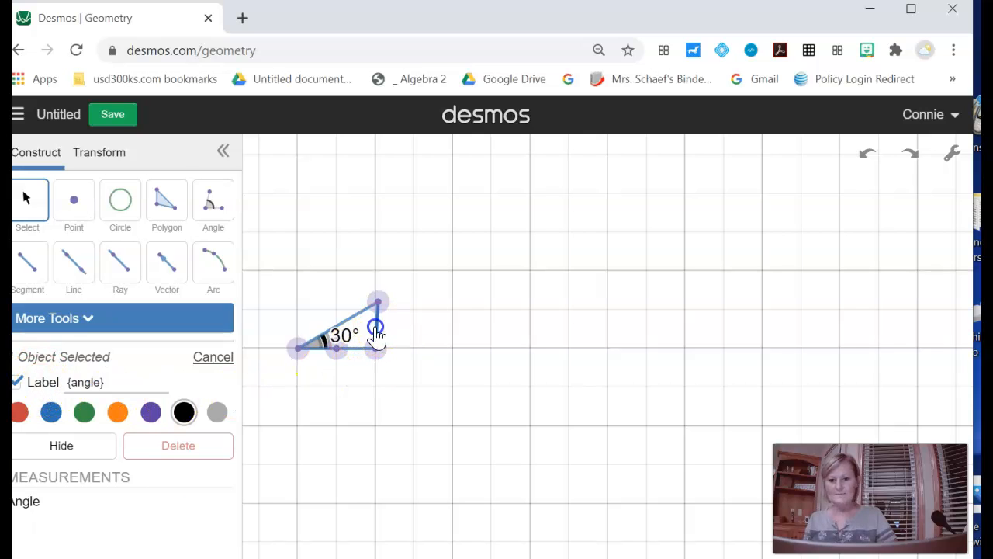
pyautogui.click(84, 412)
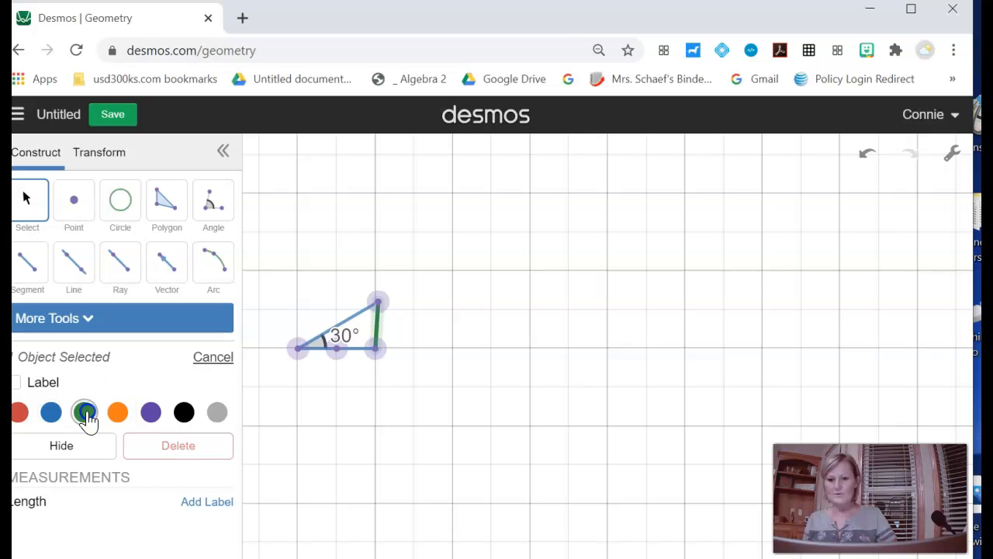
pyautogui.click(17, 381)
# Step: Colour the triangle's sloping side red and show its length label
pyautogui.click(354, 324)
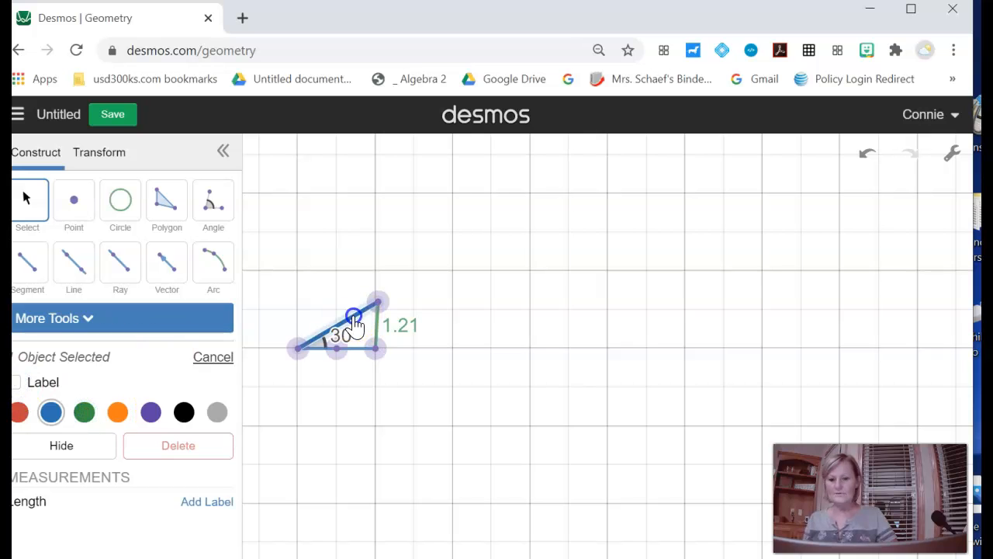
pyautogui.click(20, 413)
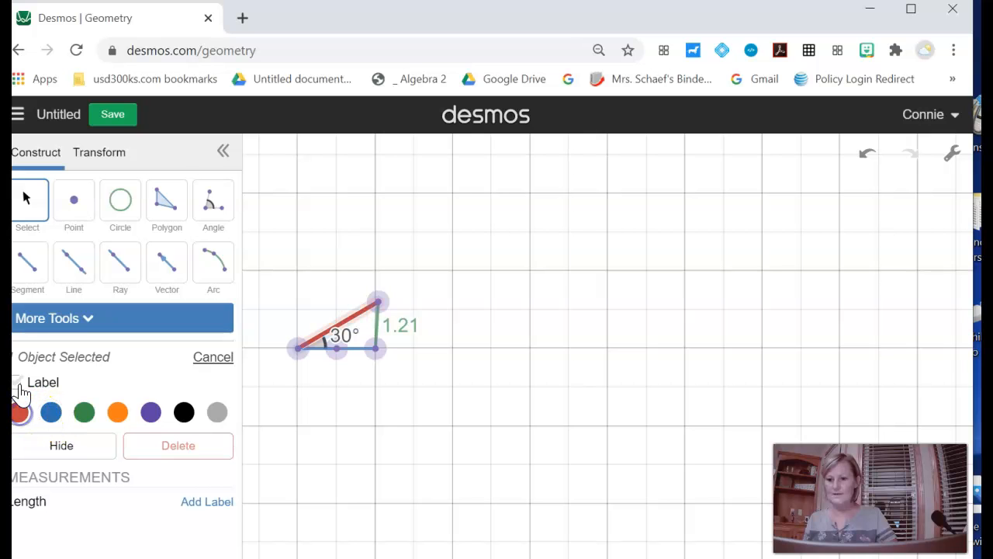
pyautogui.click(18, 382)
# Step: Show the length label on the blue base, and shift the top vertex slightly so the red side is 2.35 and the green side 1.19
pyautogui.click(361, 351)
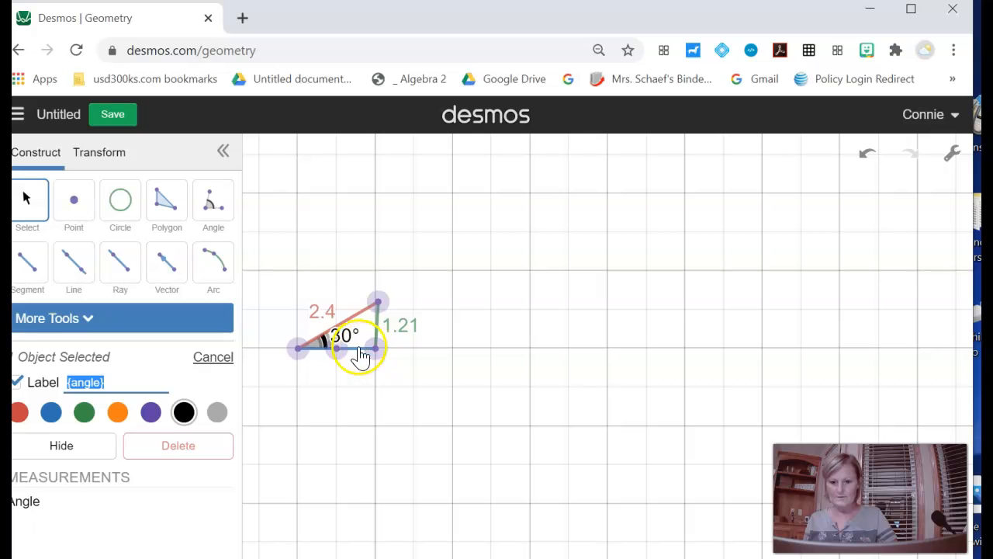
pyautogui.click(359, 347)
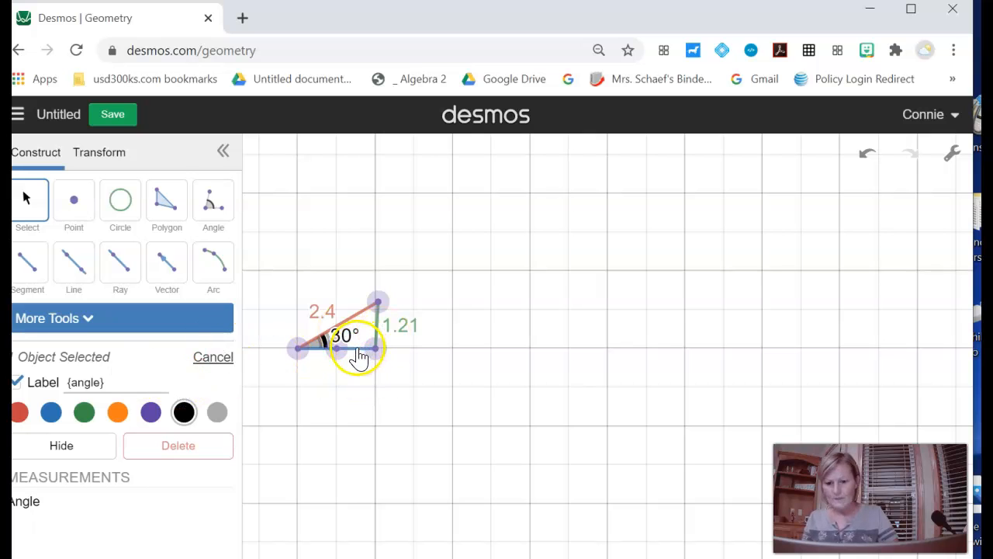
pyautogui.click(318, 351)
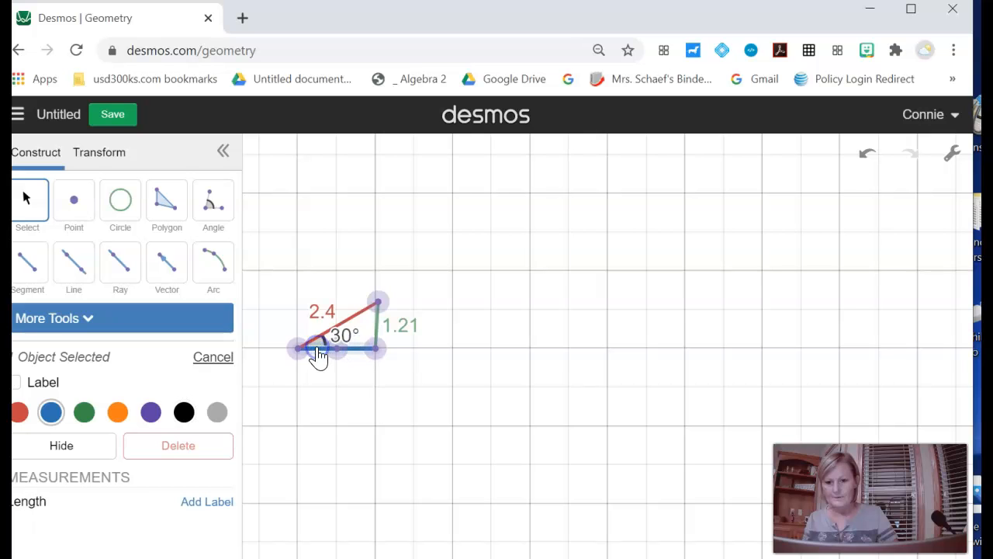
pyautogui.click(17, 382)
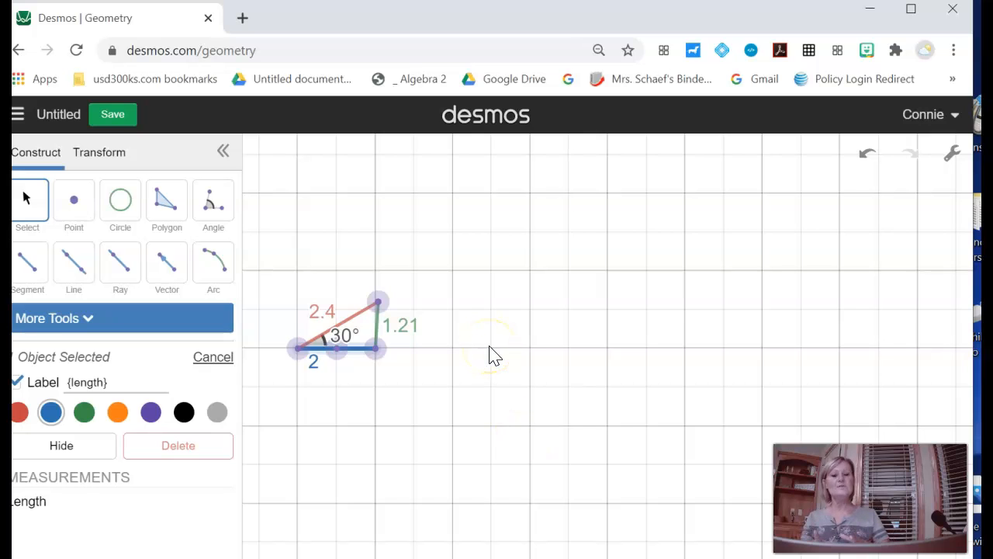
pyautogui.moveTo(378, 302); pyautogui.dragTo(377, 302)
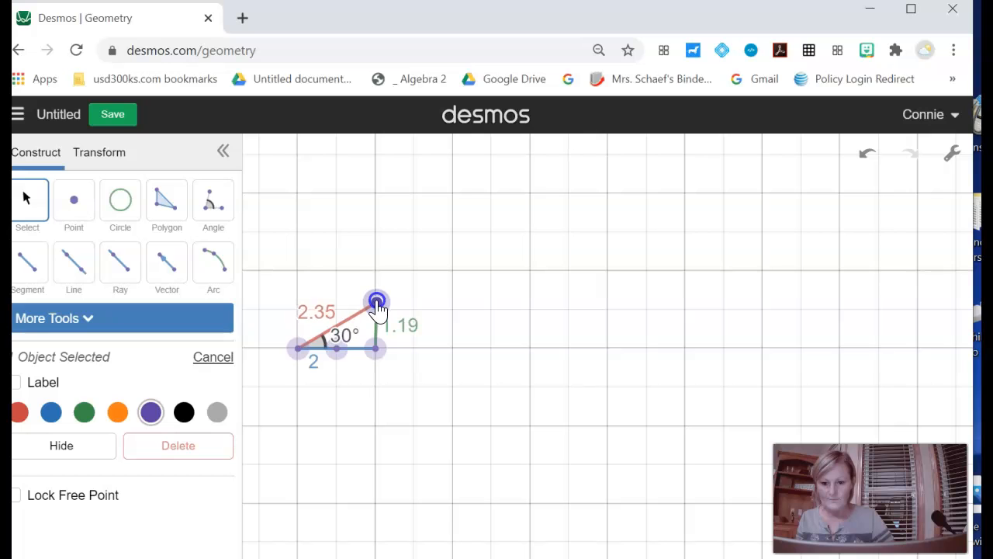
pyautogui.click(427, 284)
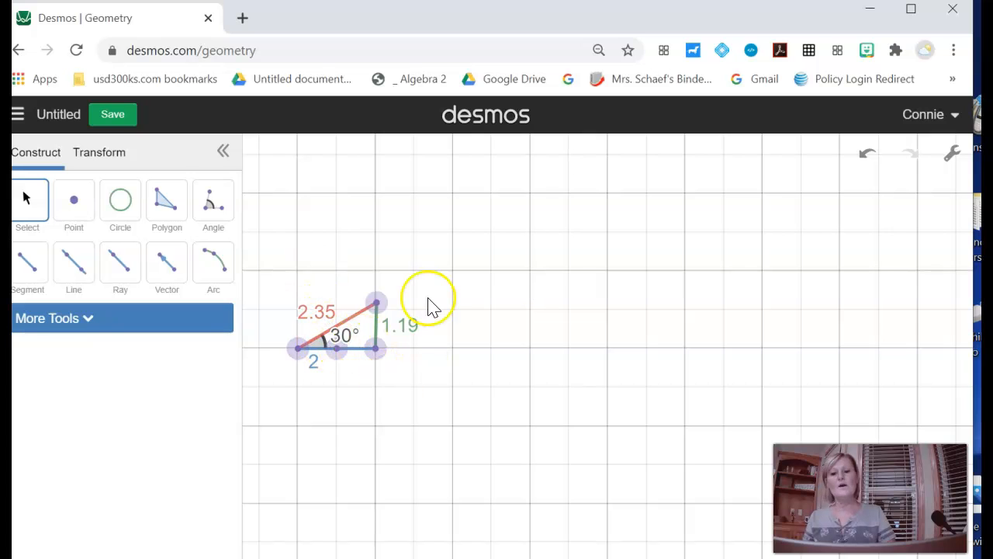
# Step: Draw a second horizontal segment three major grid squares long to the right of the triangle, level with its base
pyautogui.click(35, 272)
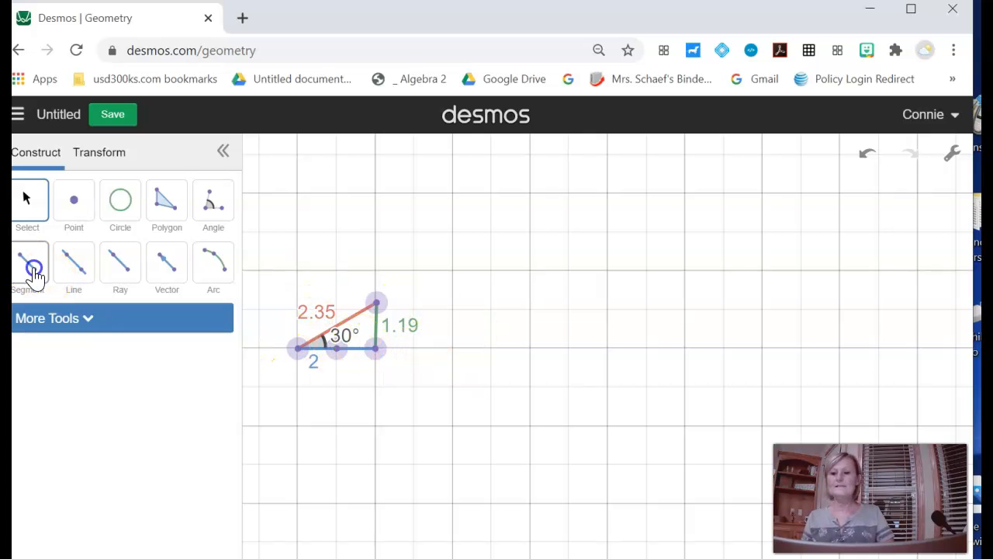
pyautogui.click(454, 348)
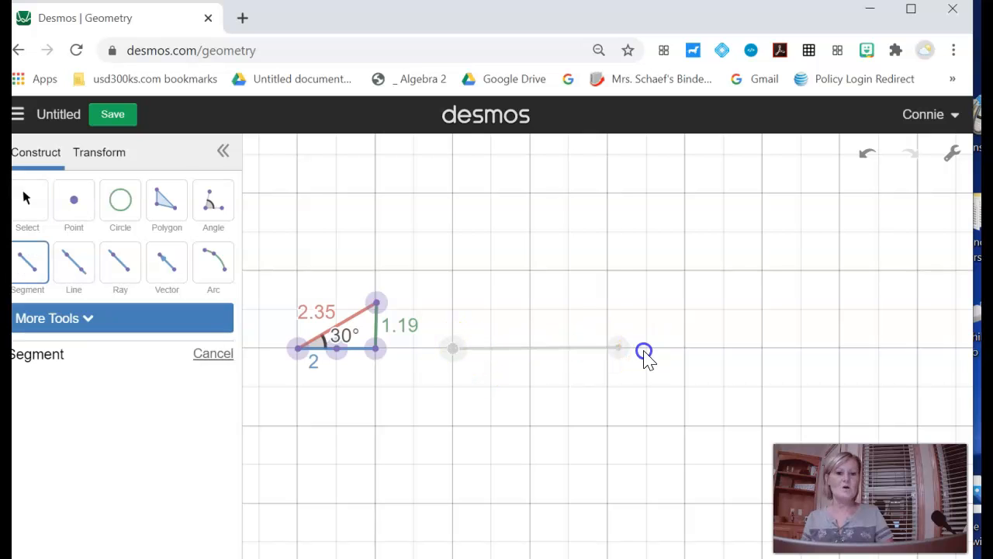
pyautogui.click(683, 350)
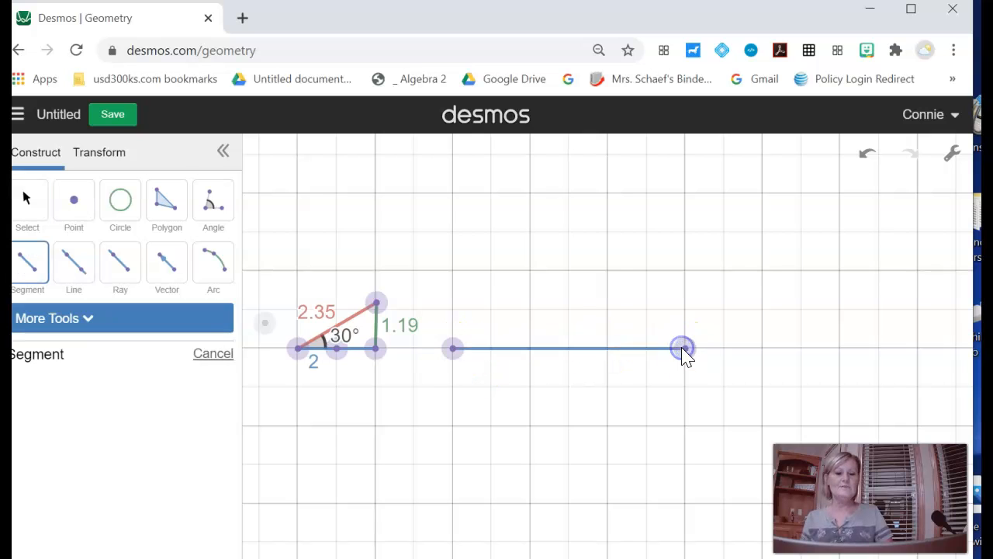
# Step: Try to measure a 30° angle near the new segment's left endpoint with one leg point on the segment, and undo it
pyautogui.click(541, 327)
pyautogui.hotkey('ctrl', 'z')
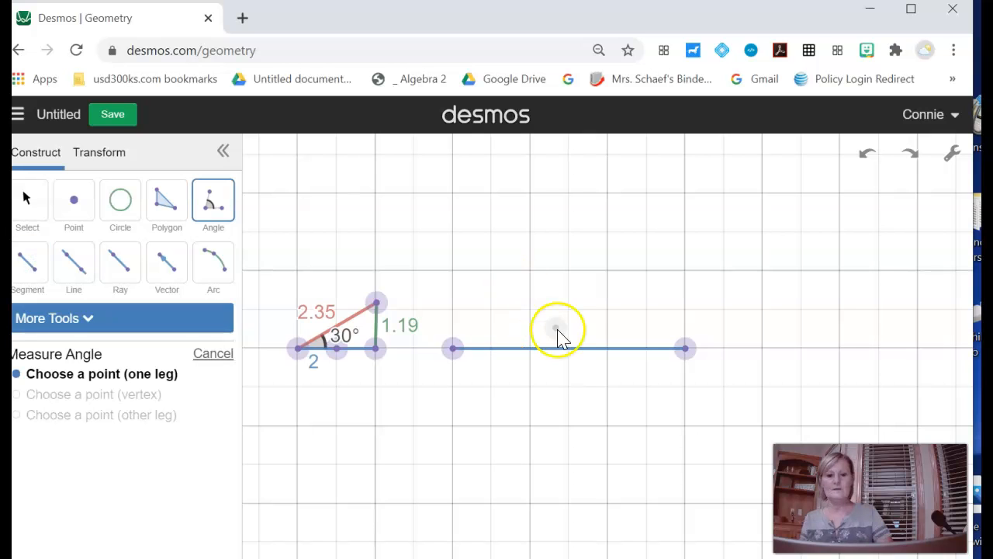
pyautogui.click(208, 216)
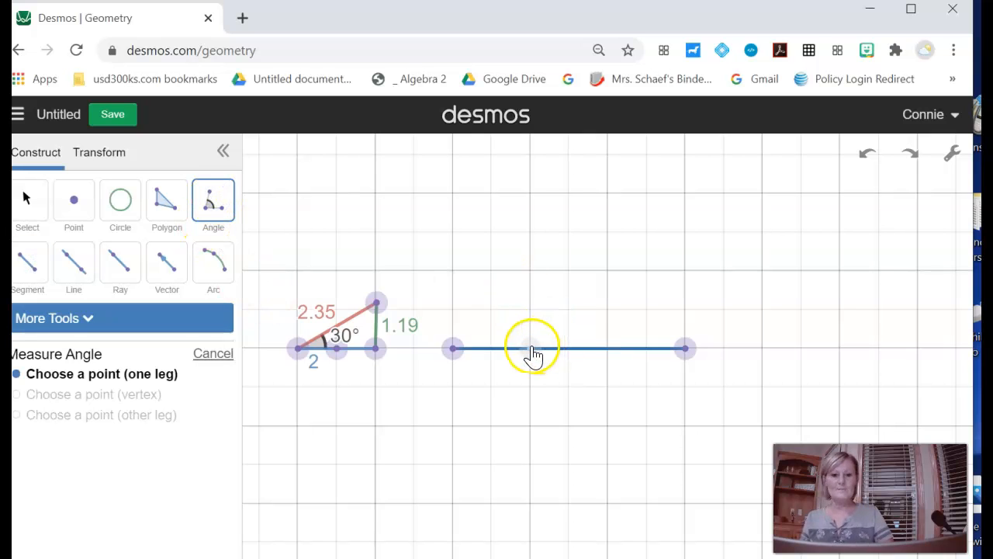
pyautogui.click(534, 350)
pyautogui.click(454, 349)
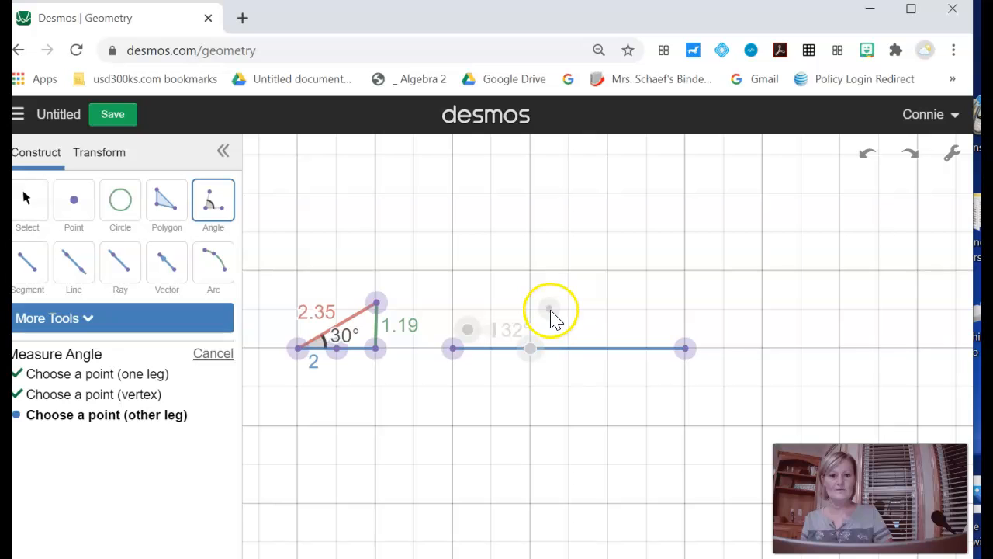
pyautogui.click(549, 311)
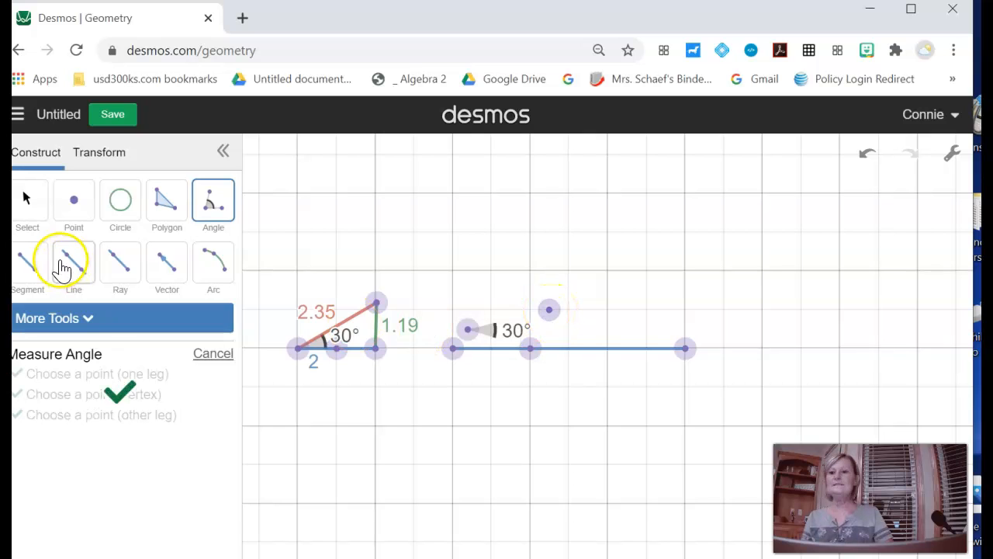
pyautogui.click(27, 266)
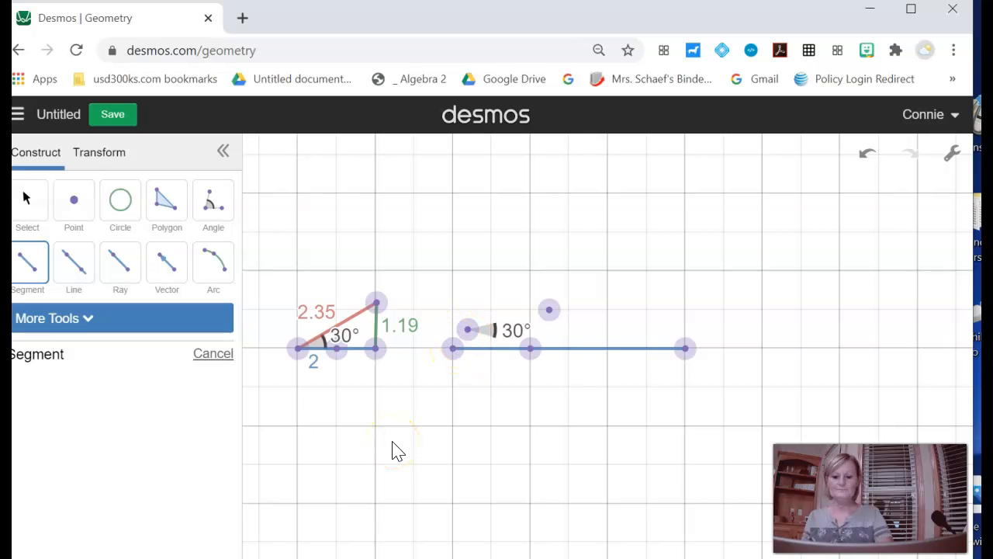
pyautogui.hotkey('ctrl', 'z')
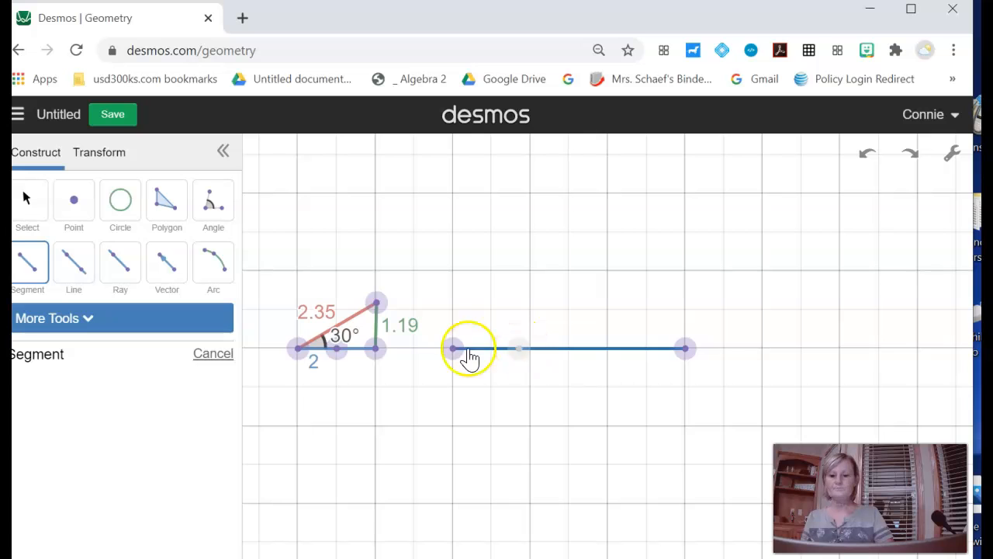
# Step: Complete the larger triangle with a sloping segment from the base's left endpoint to 1.5 major squares above its right endpoint, and a vertical segment
pyautogui.click(30, 260)
pyautogui.click(457, 350)
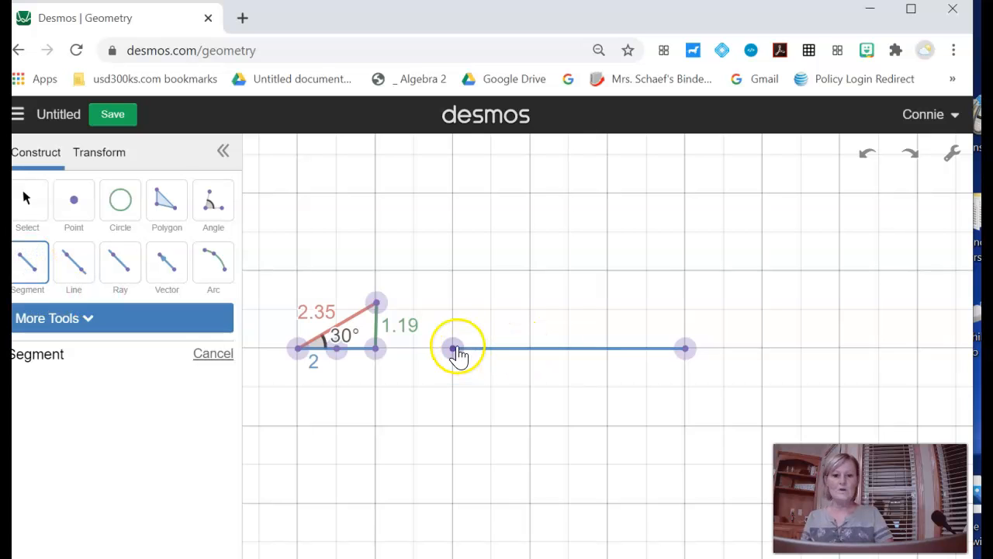
pyautogui.click(688, 237)
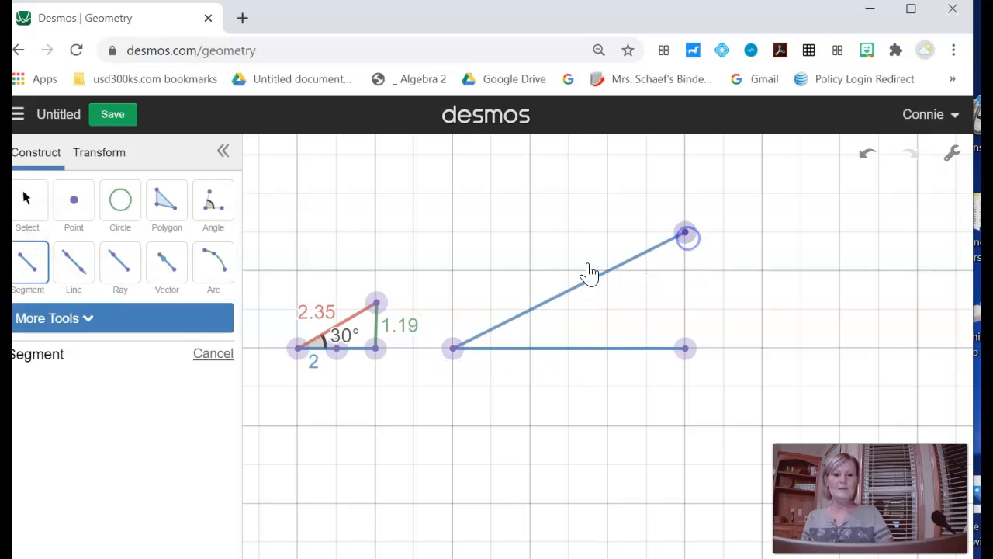
pyautogui.click(34, 270)
pyautogui.click(686, 235)
pyautogui.click(686, 348)
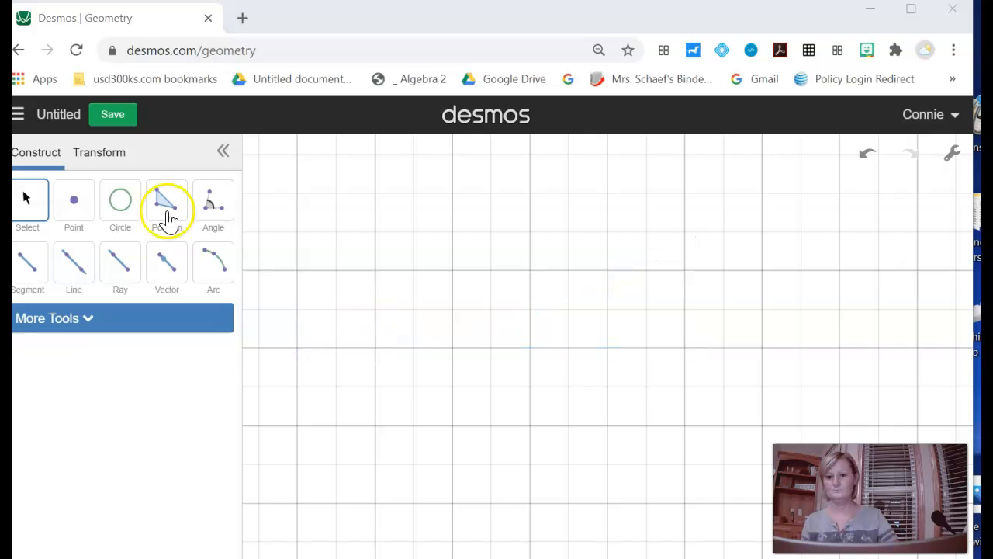
# Step: Draw a filled right triangle with the Polygon tool, two major grid squares wide and high, with the right angle at its lower right
pyautogui.click(166, 215)
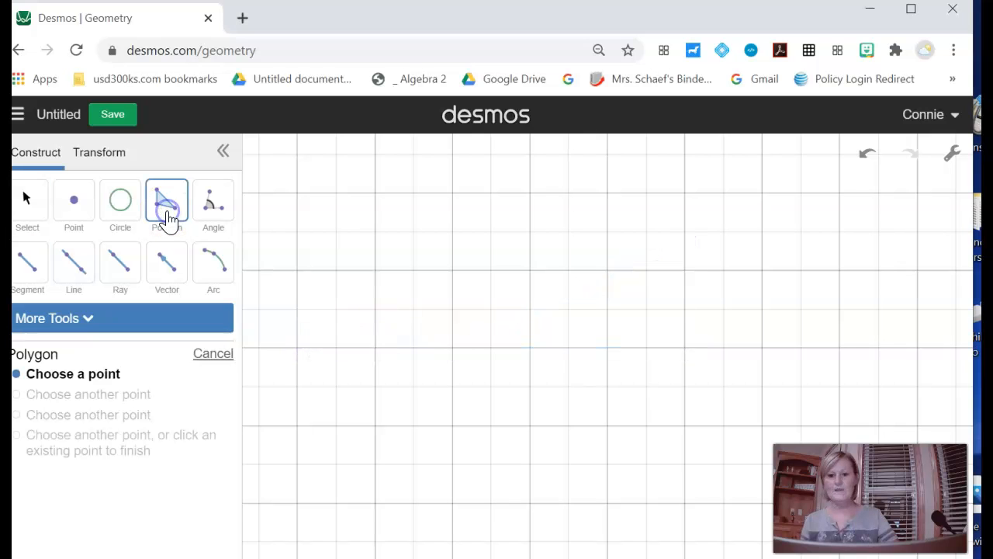
pyautogui.click(453, 351)
pyautogui.click(610, 354)
pyautogui.click(610, 200)
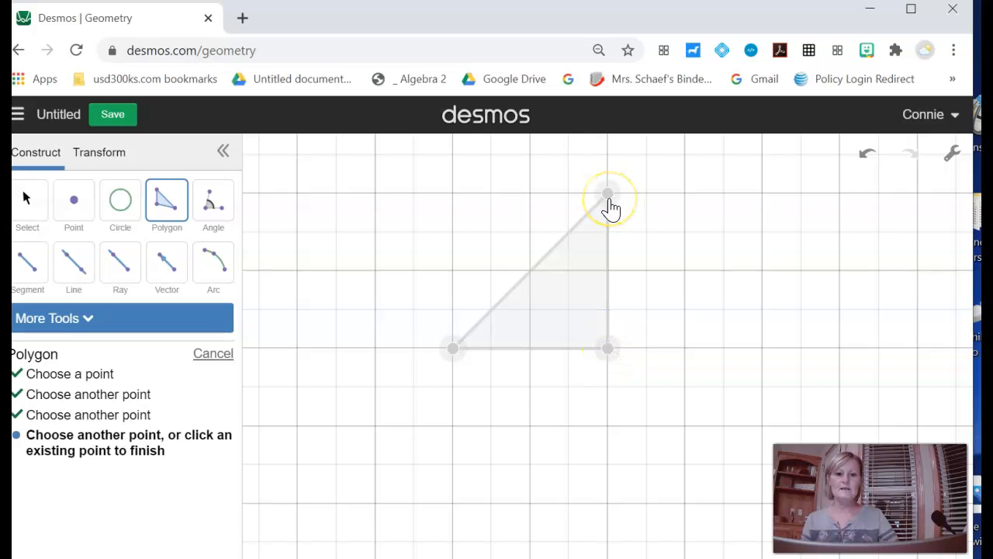
pyautogui.click(609, 198)
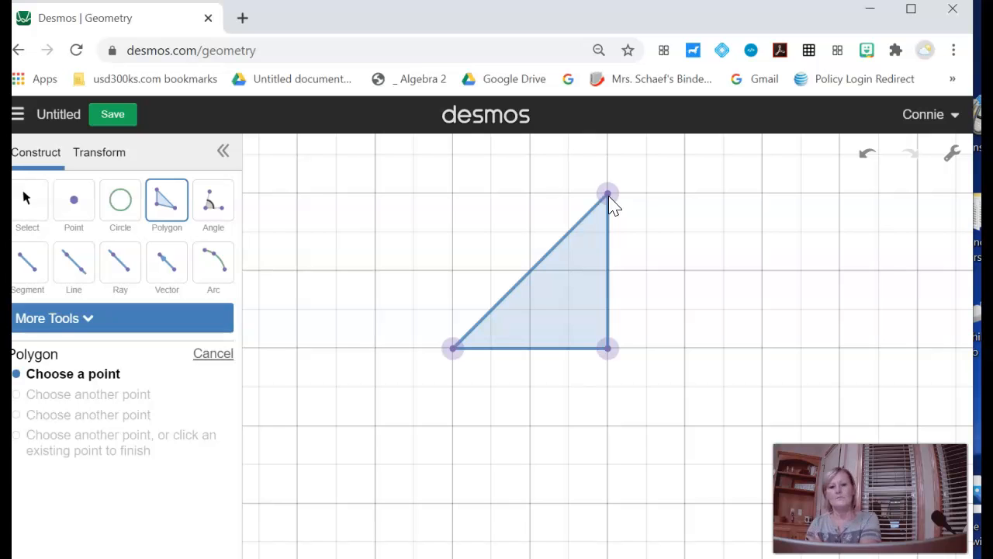
pyautogui.click(570, 281)
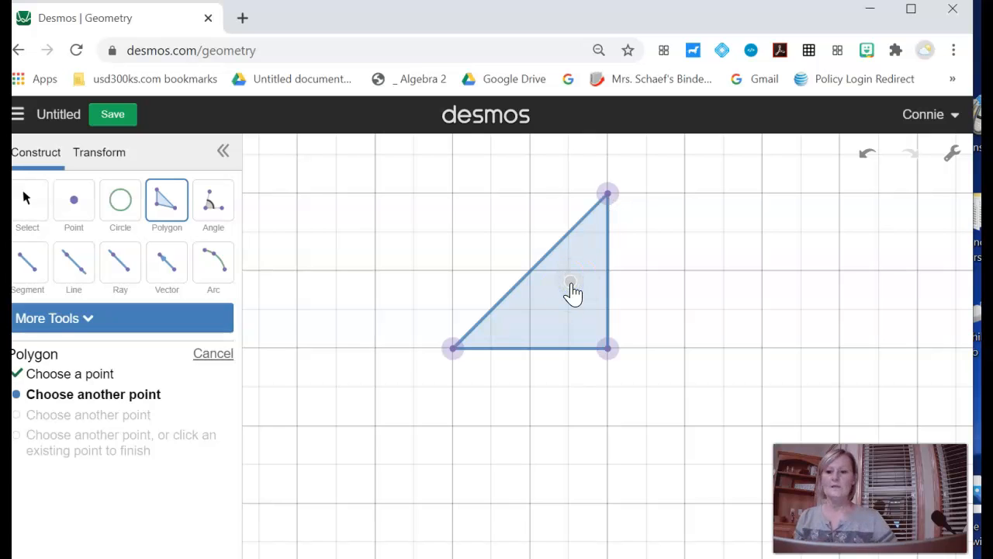
pyautogui.press('Escape')
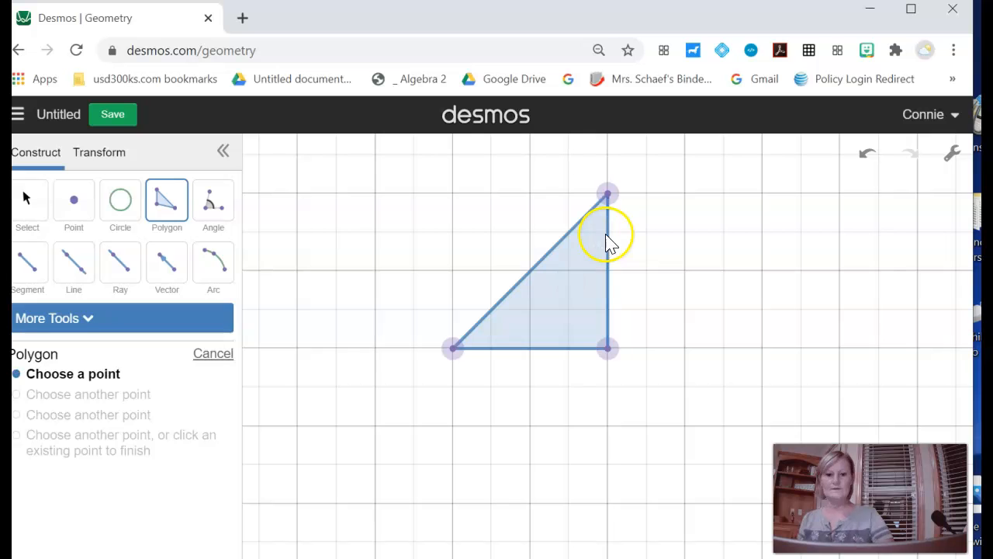
# Step: Show the area label on the filled triangle
pyautogui.click(36, 208)
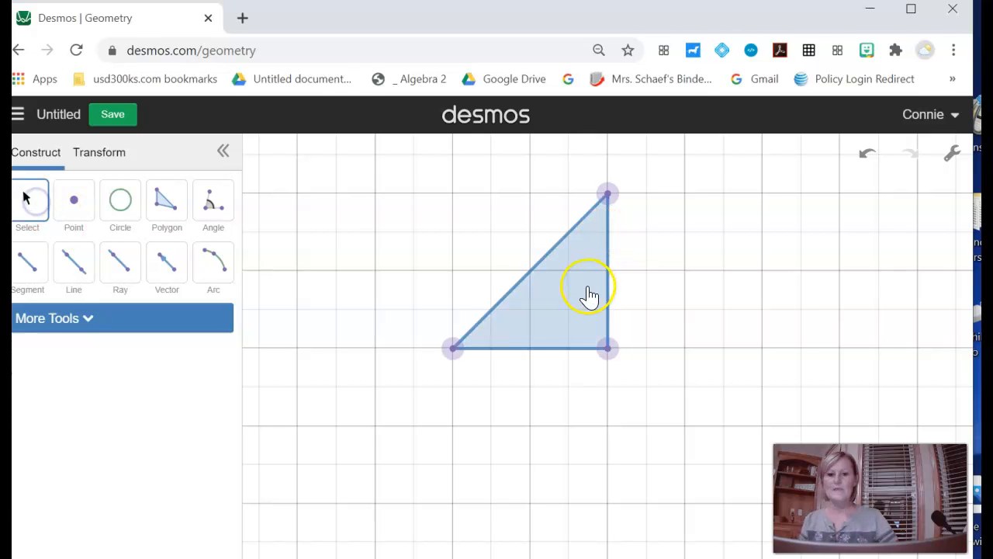
pyautogui.click(577, 284)
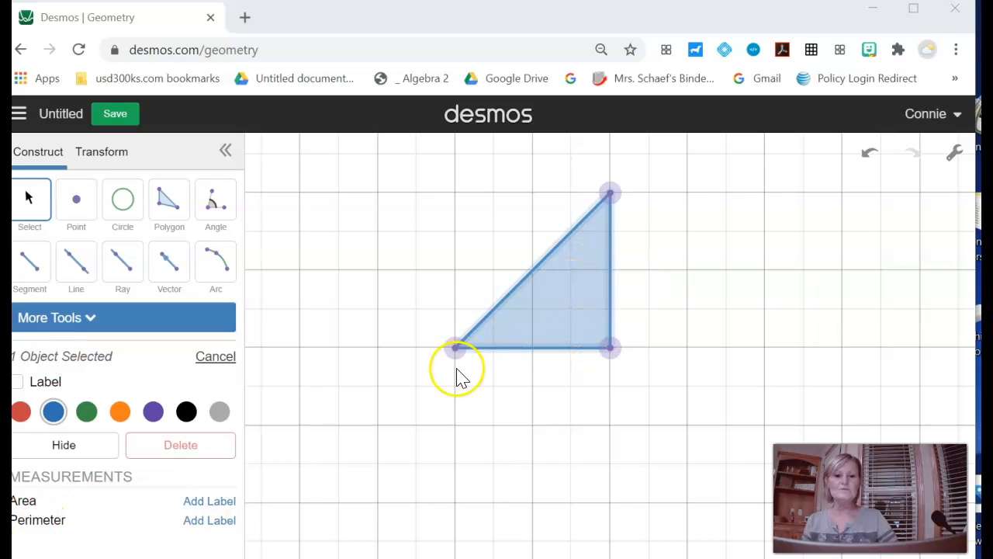
pyautogui.click(561, 298)
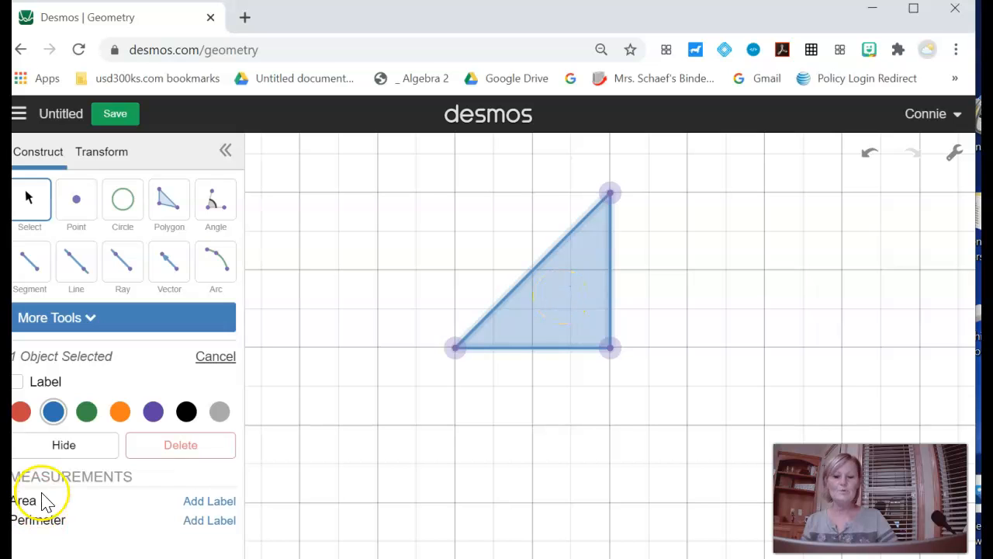
pyautogui.click(210, 501)
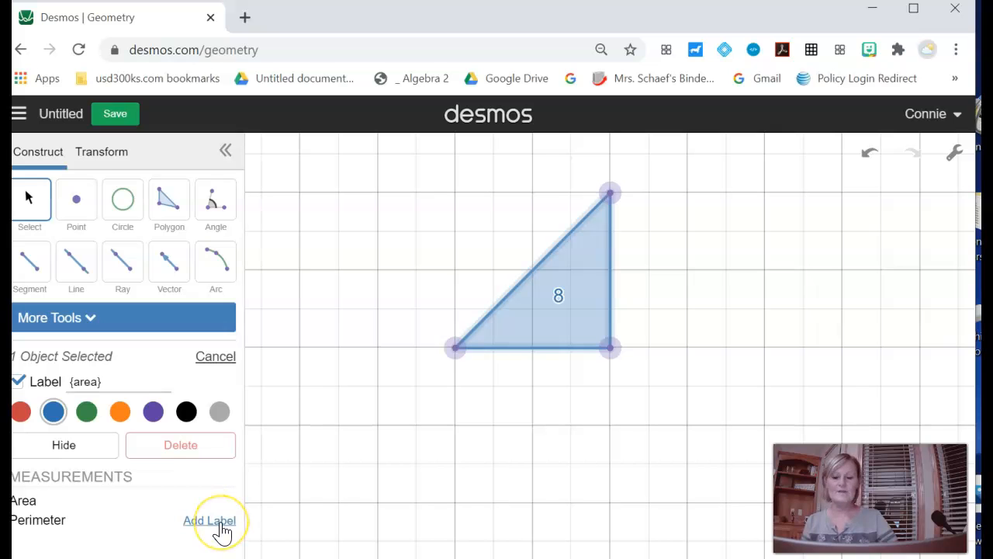
# Step: Add the perimeter to the triangle's area label, and undo that addition
pyautogui.click(221, 525)
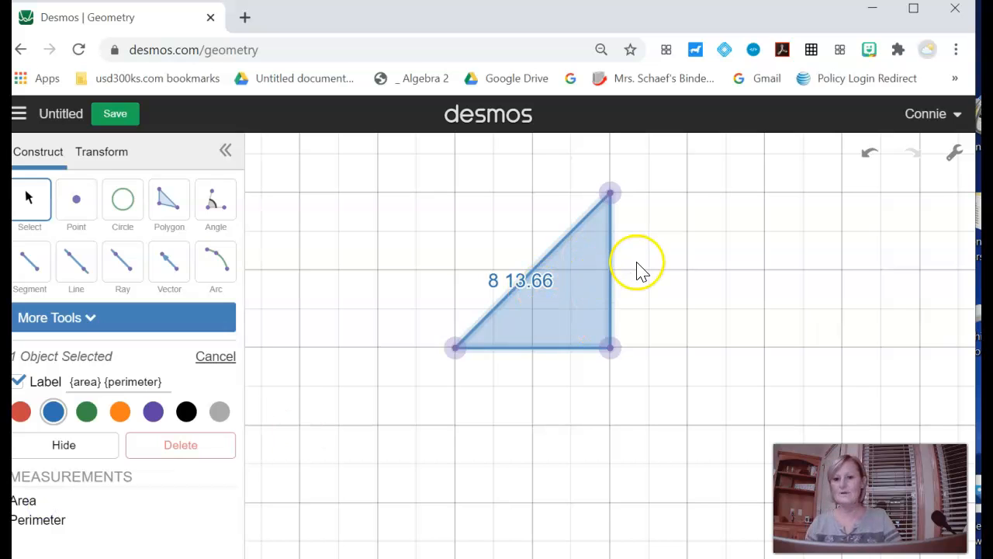
pyautogui.click(586, 288)
pyautogui.hotkey('ctrl', 'z')
pyautogui.hotkey('ctrl', 'z')
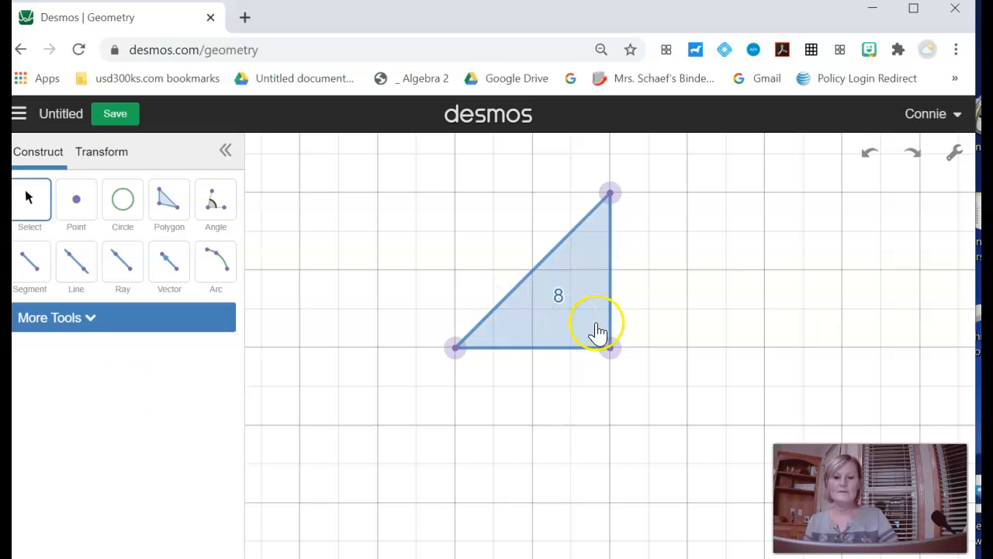
# Step: Replace the triangle's area label with its perimeter label
pyautogui.click(586, 303)
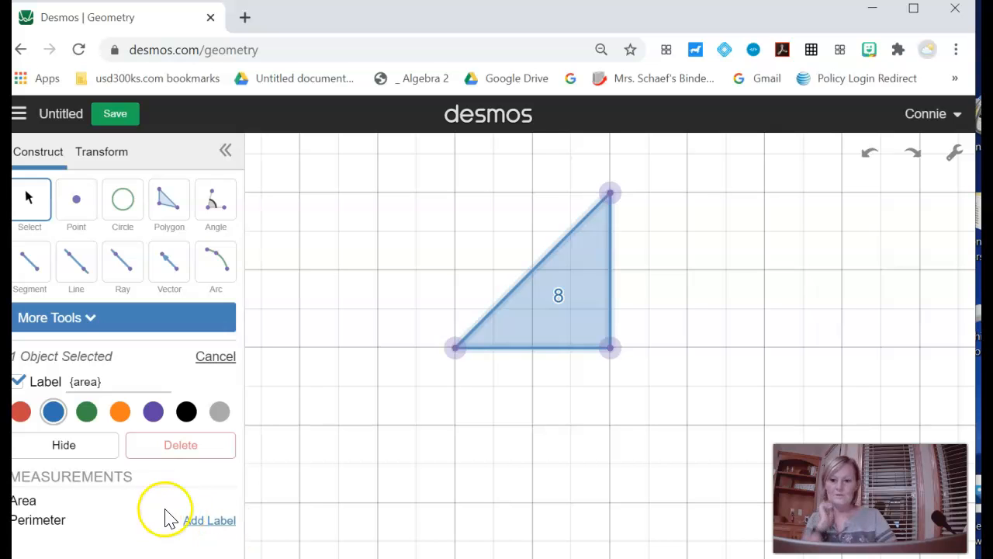
pyautogui.click(562, 295)
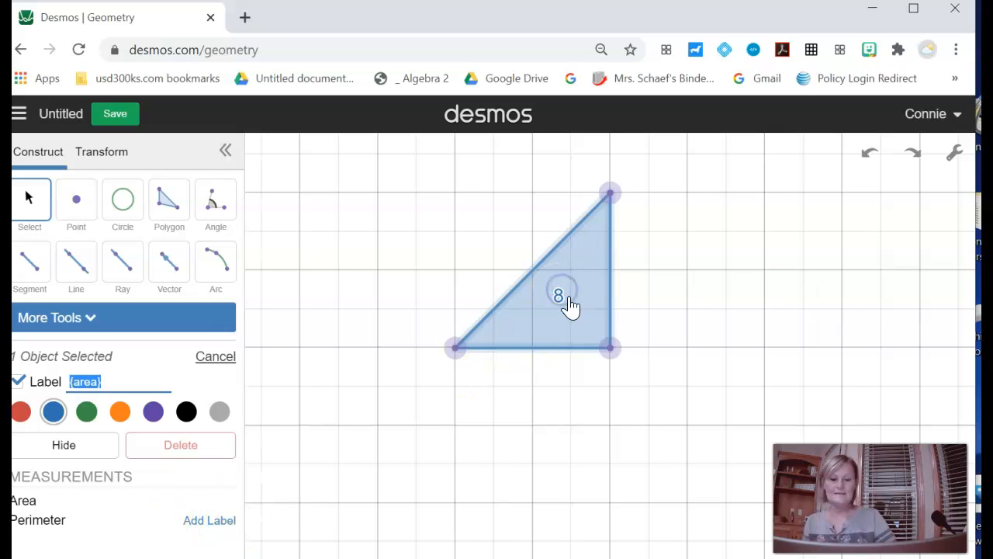
pyautogui.click(35, 382)
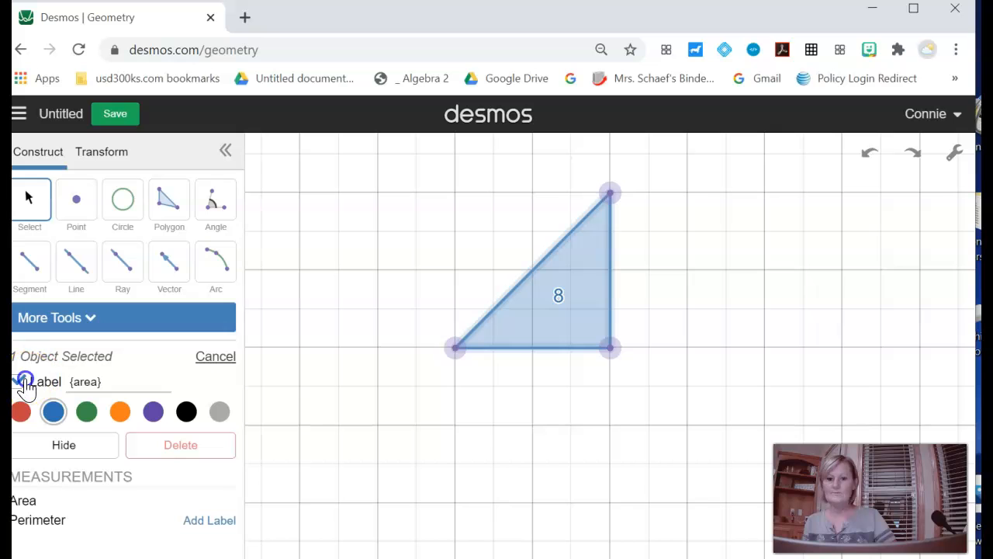
pyautogui.click(18, 381)
pyautogui.click(221, 528)
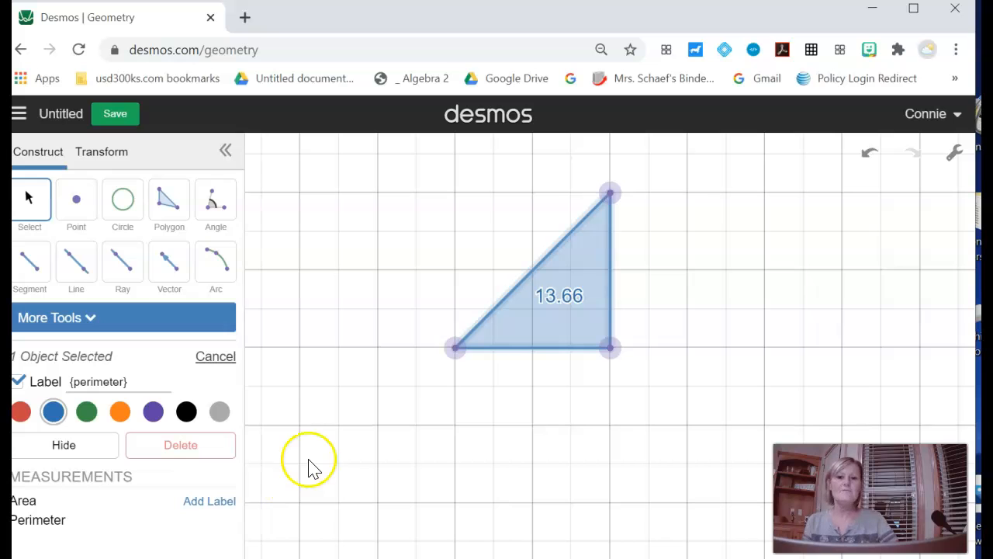
# Step: Move the triangle's top vertex to four major squares right of the left vertex and one major square above the base line
pyautogui.click(578, 241)
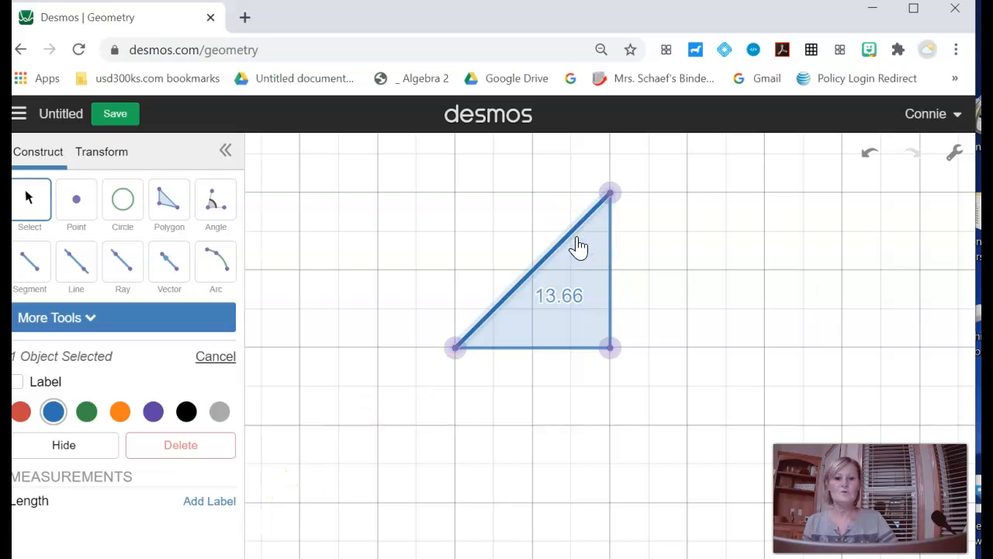
pyautogui.click(586, 258)
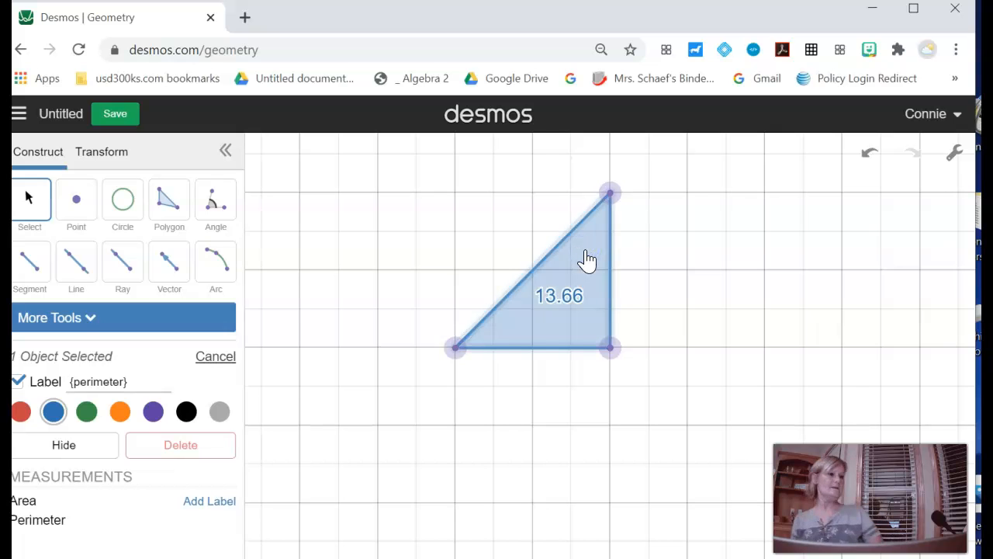
pyautogui.moveTo(610, 192); pyautogui.dragTo(755, 247)
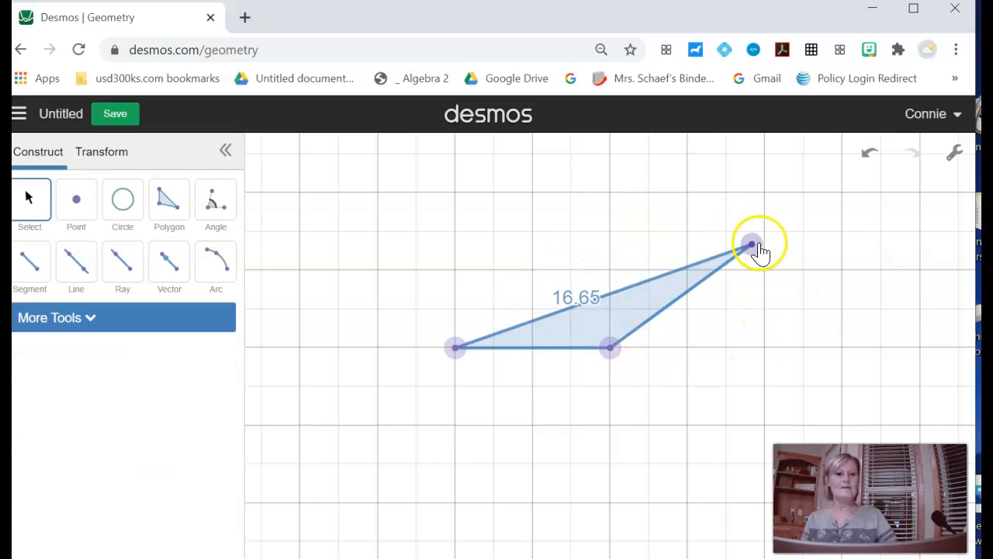
pyautogui.moveTo(755, 246); pyautogui.dragTo(768, 277)
# Step: Draw a vertical height segment from the moved vertex down one major grid square to the level of the triangle's base
pyautogui.click(35, 264)
pyautogui.click(765, 272)
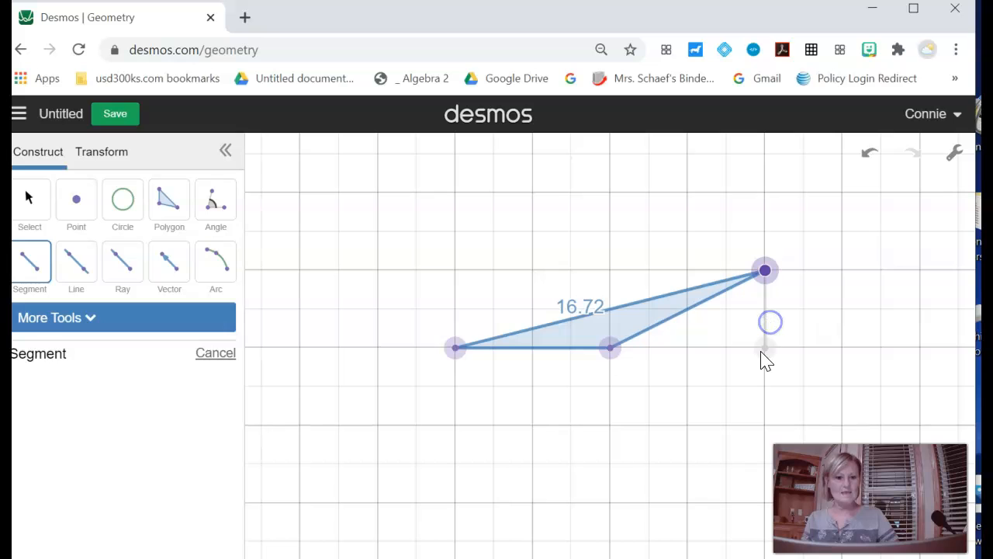
pyautogui.click(764, 348)
pyautogui.click(765, 308)
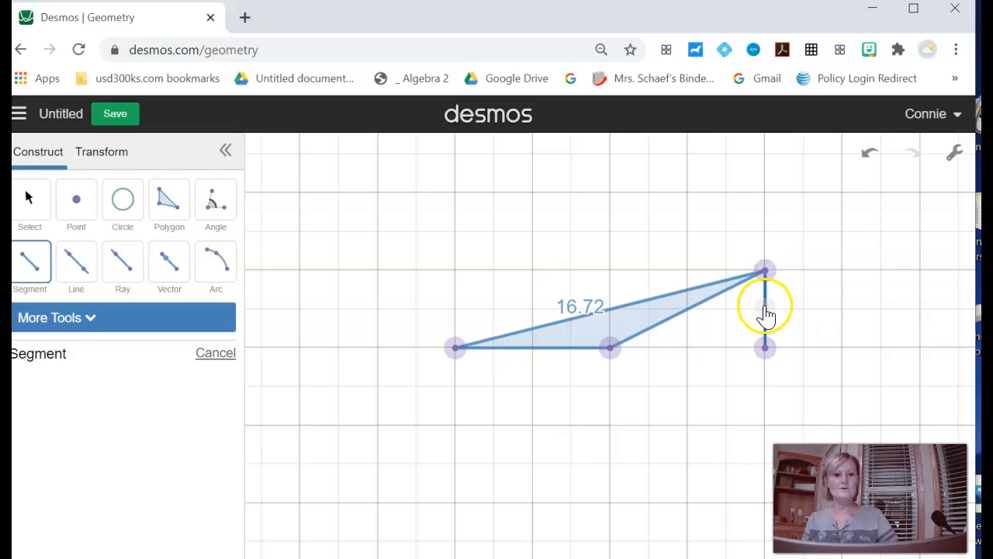
pyautogui.click(26, 208)
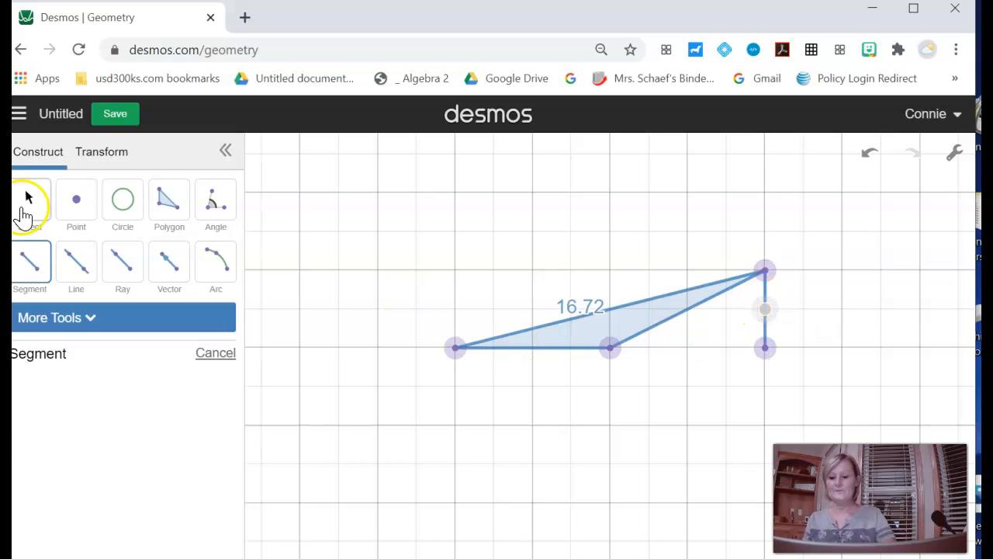
pyautogui.click(28, 195)
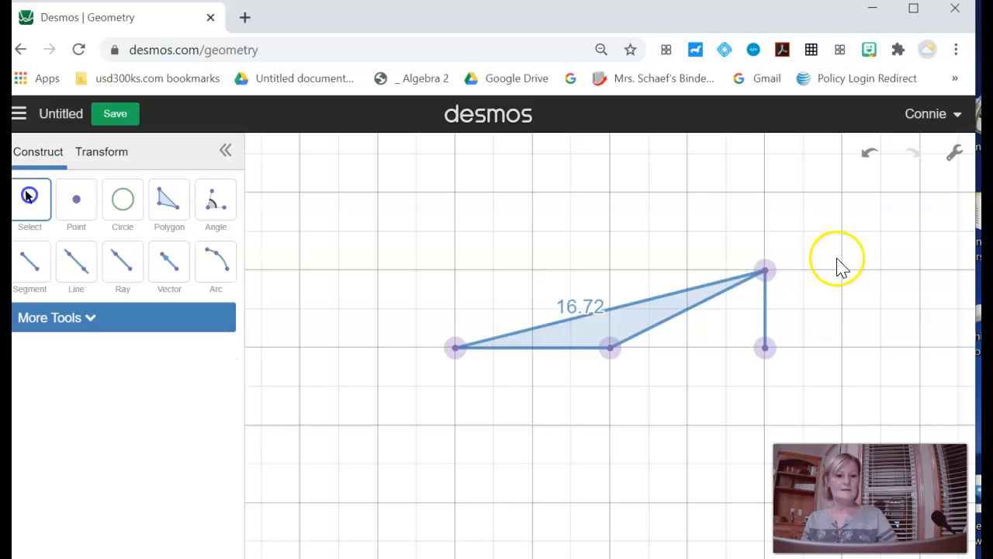
# Step: Show length labels on the vertical height segment and on the triangle's base
pyautogui.click(767, 314)
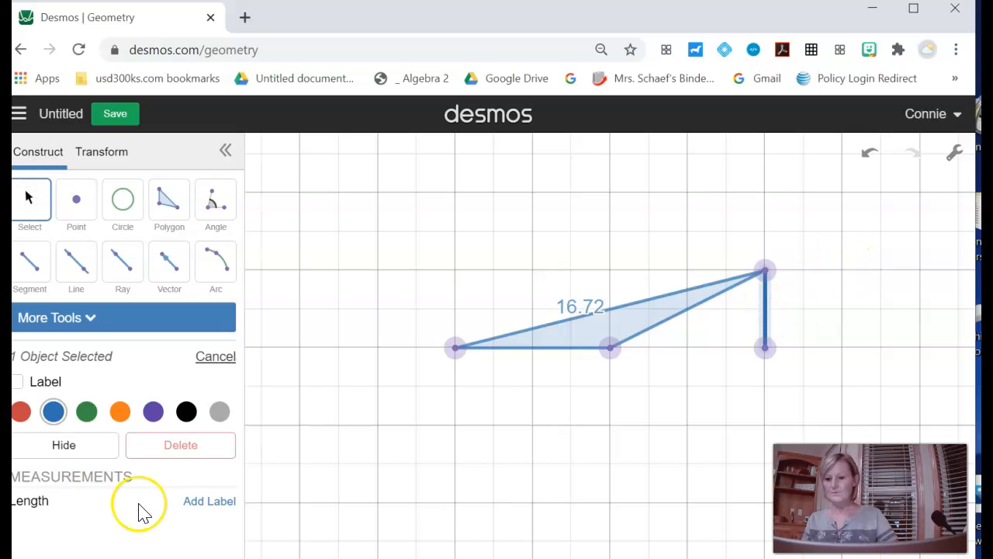
pyautogui.click(208, 503)
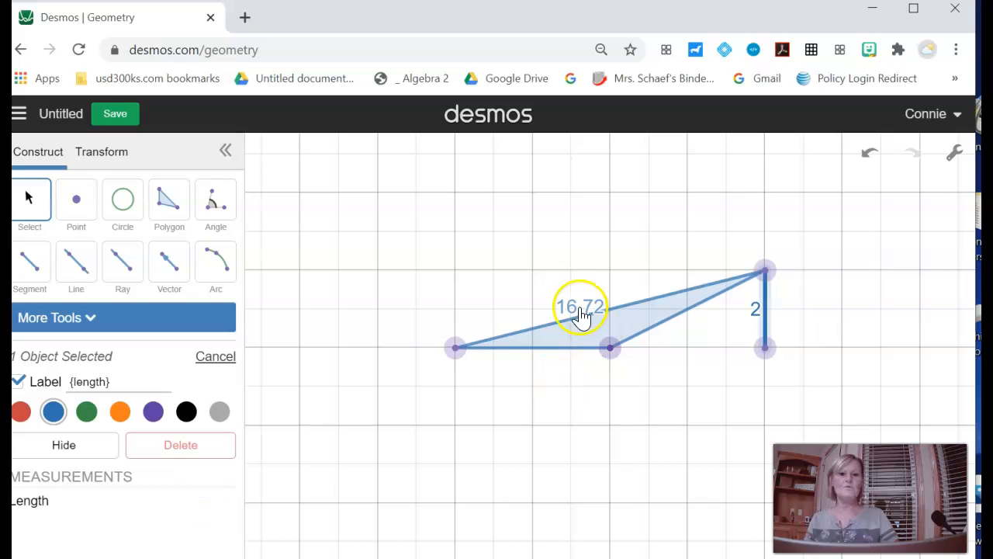
pyautogui.click(531, 349)
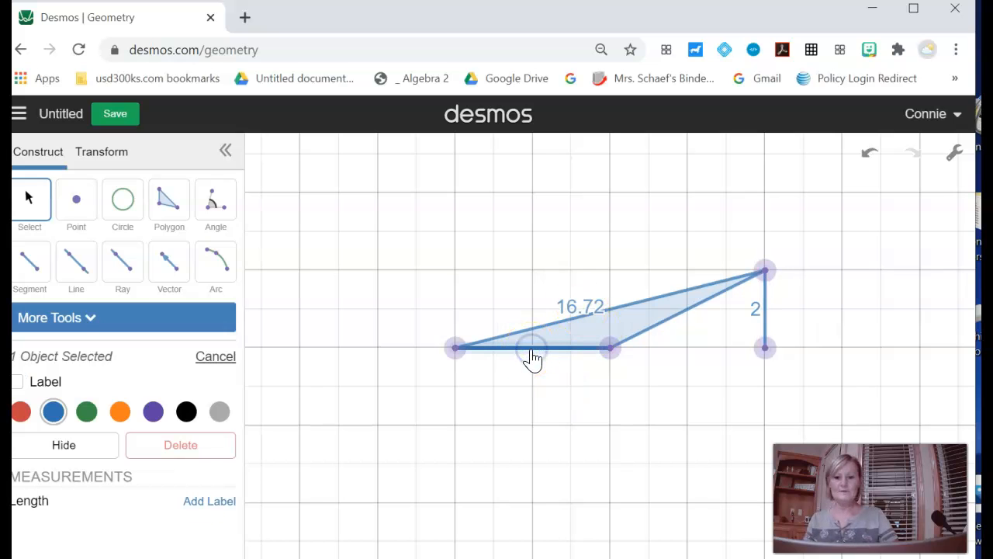
pyautogui.click(208, 503)
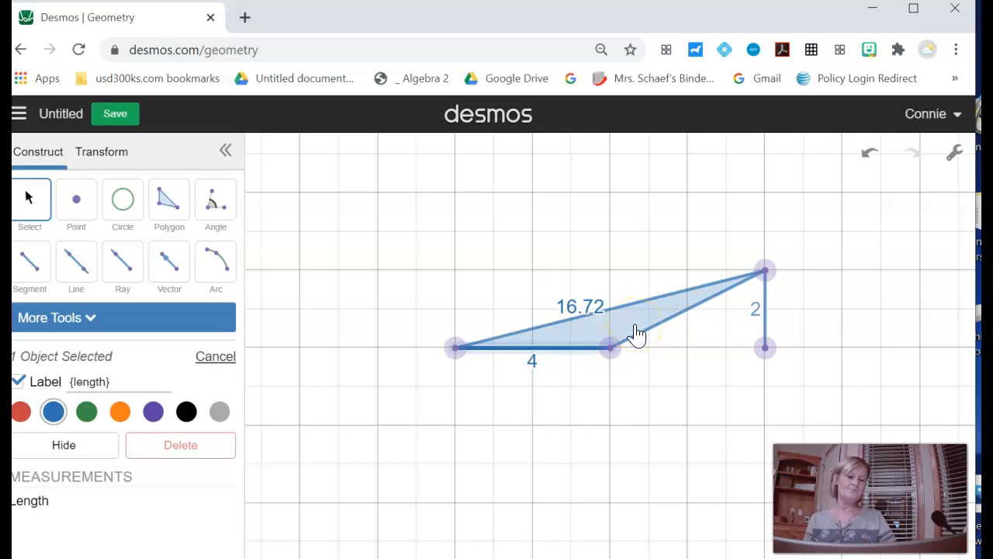
# Step: Switch the obtuse triangle's label from perimeter to area
pyautogui.click(596, 311)
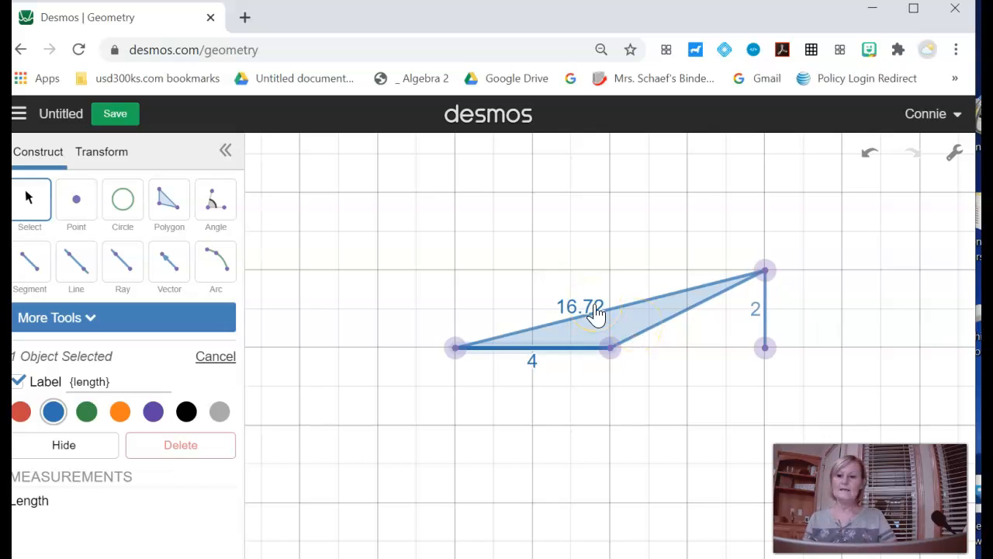
pyautogui.click(610, 322)
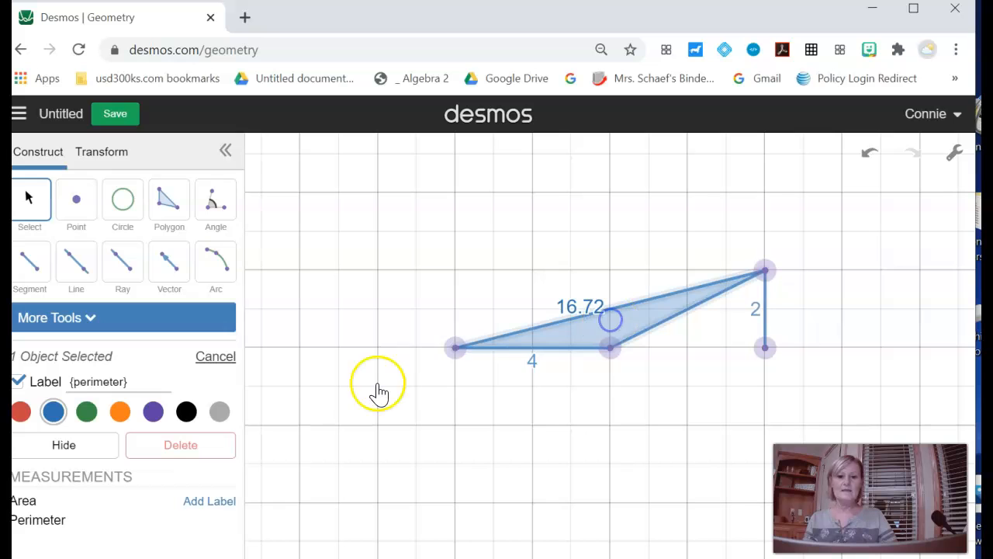
pyautogui.click(18, 381)
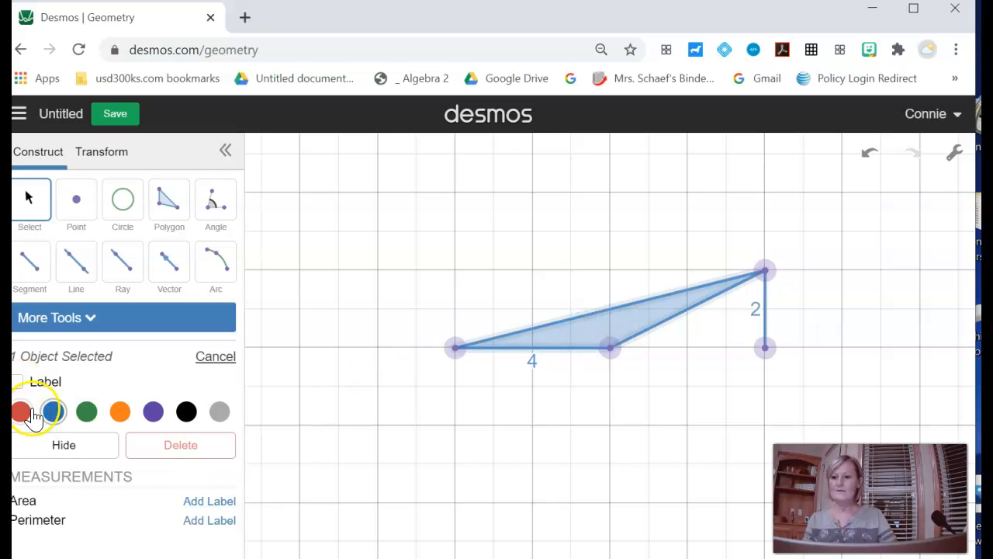
pyautogui.click(210, 501)
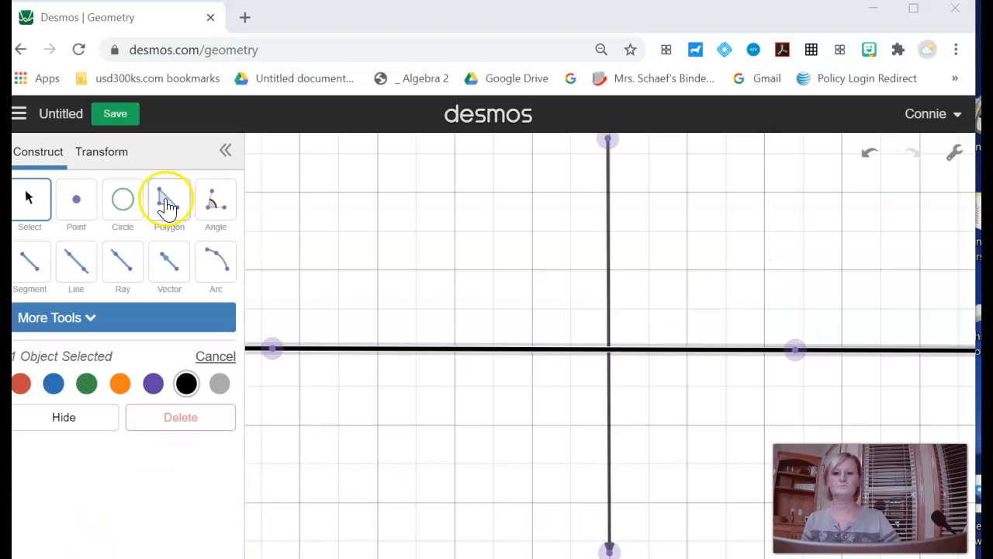
# Step: Draw a triangle polygon in the upper-right quadrant with vertices at (1, 1), (4, 1) and (3, 4), counted in minor grid squares from the origin
pyautogui.click(166, 200)
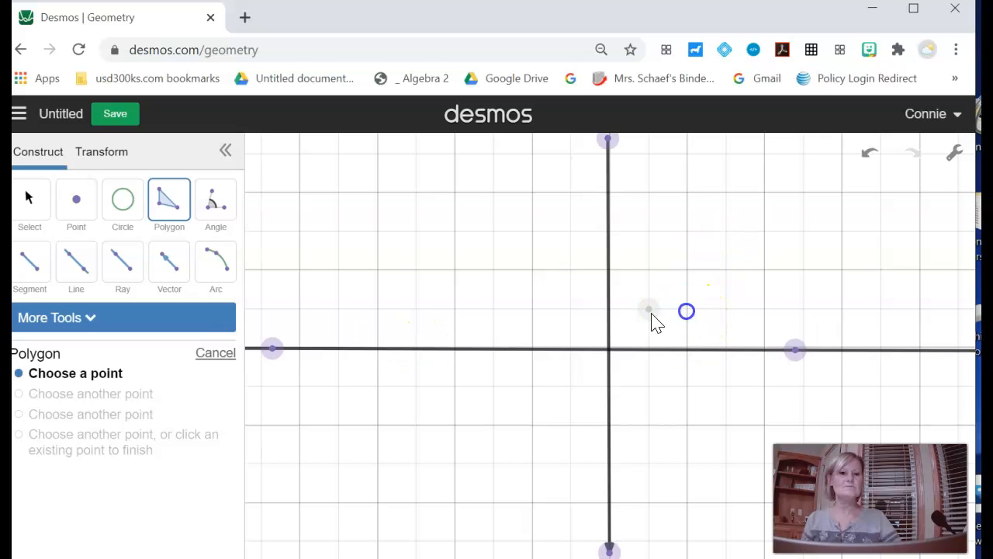
pyautogui.click(651, 310)
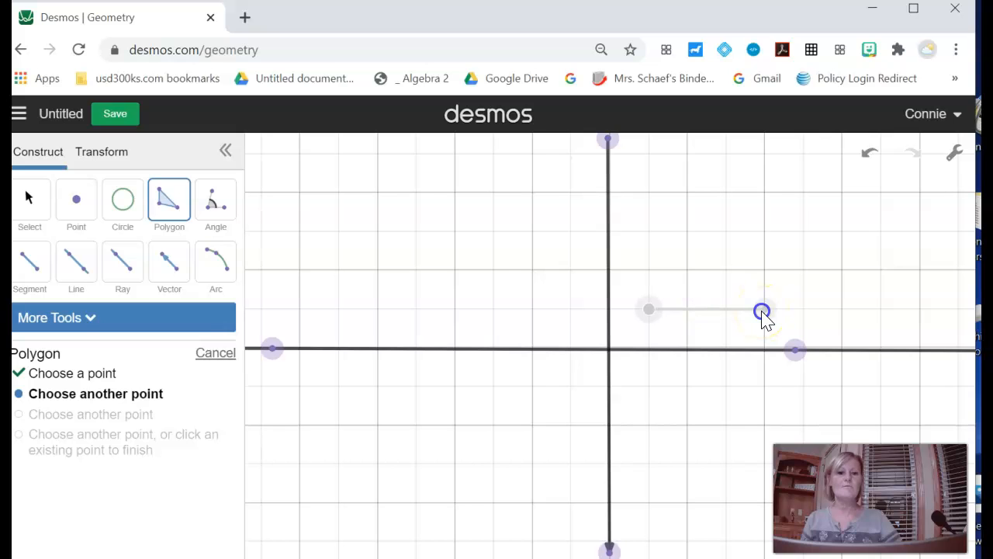
pyautogui.click(764, 310)
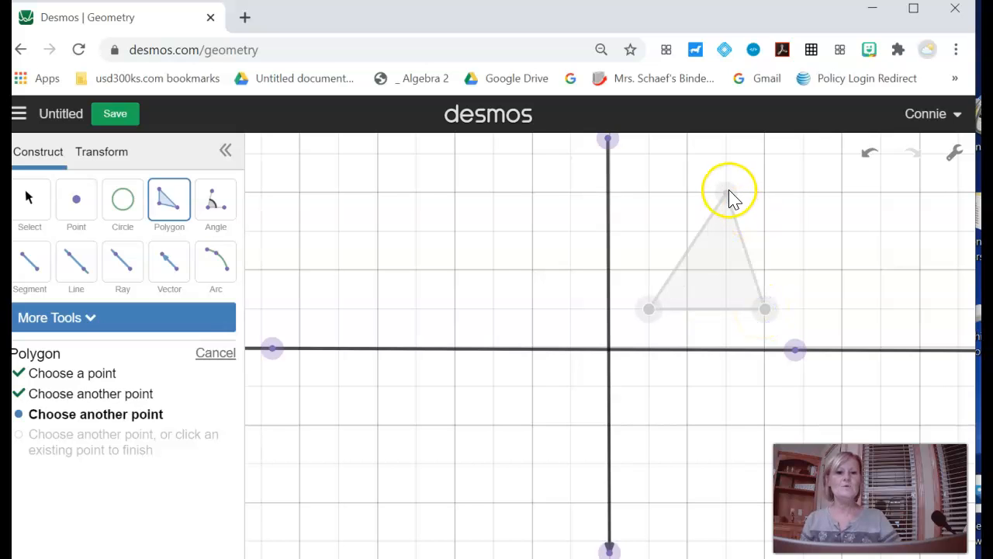
pyautogui.click(728, 191)
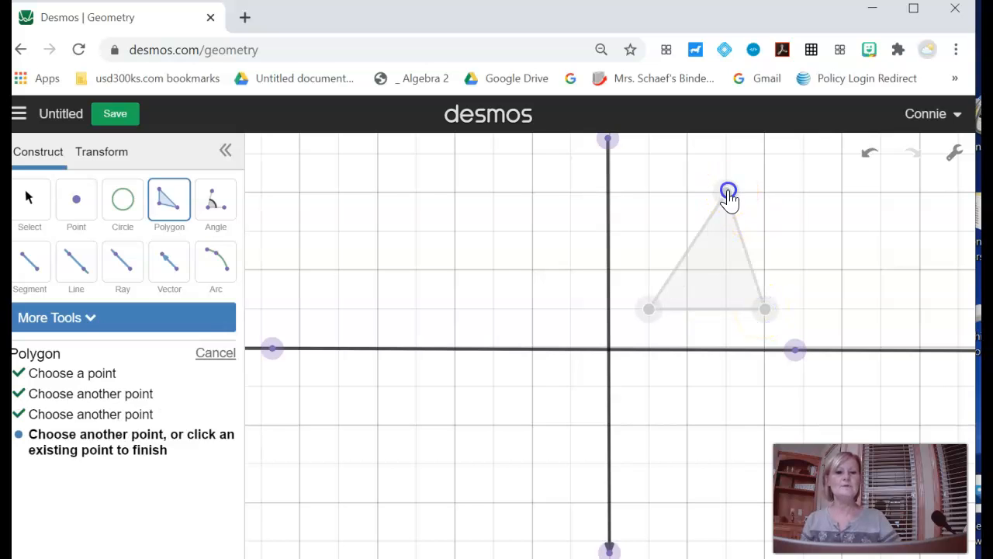
pyautogui.click(650, 310)
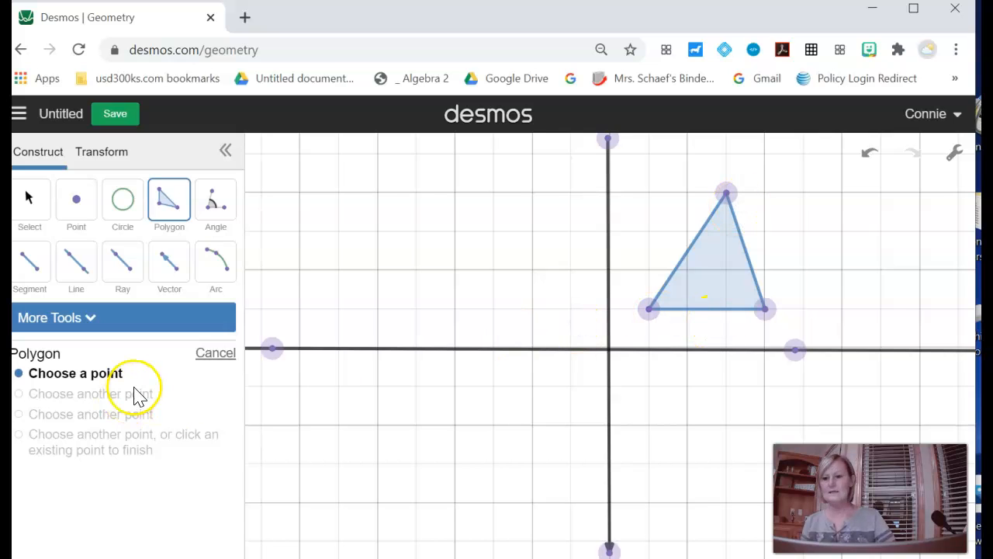
pyautogui.press('Escape')
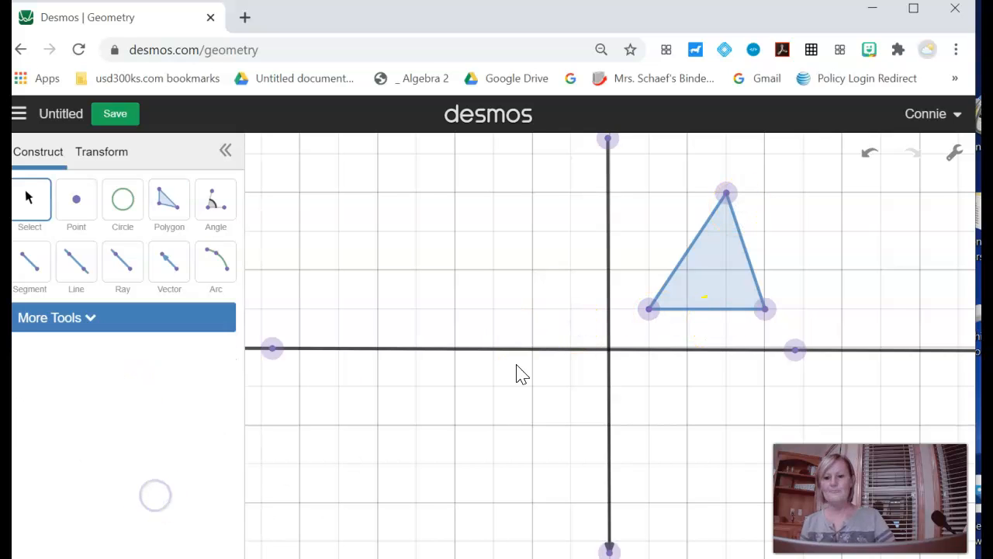
# Step: Color the triangle's base orange and its right side green
pyautogui.click(704, 310)
pyautogui.click(120, 412)
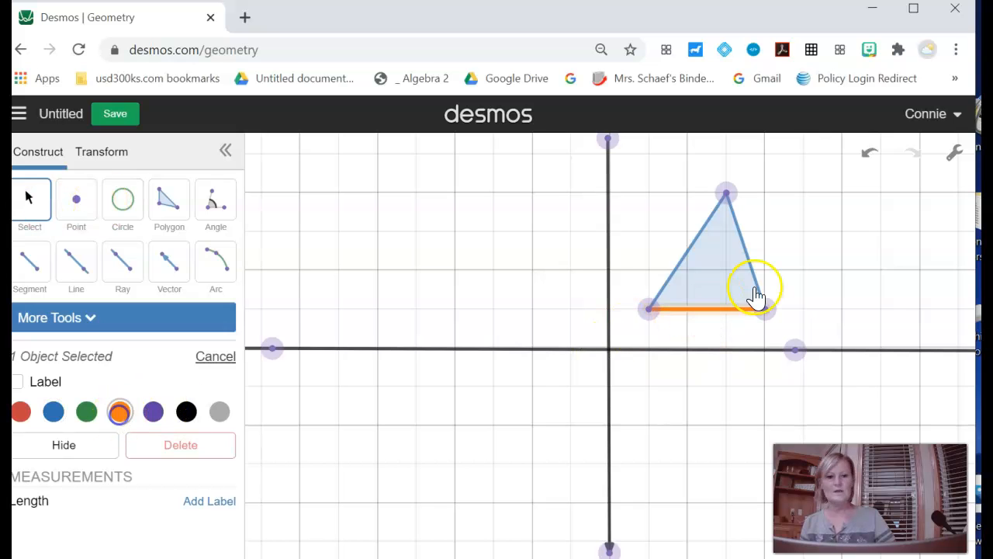
pyautogui.click(748, 268)
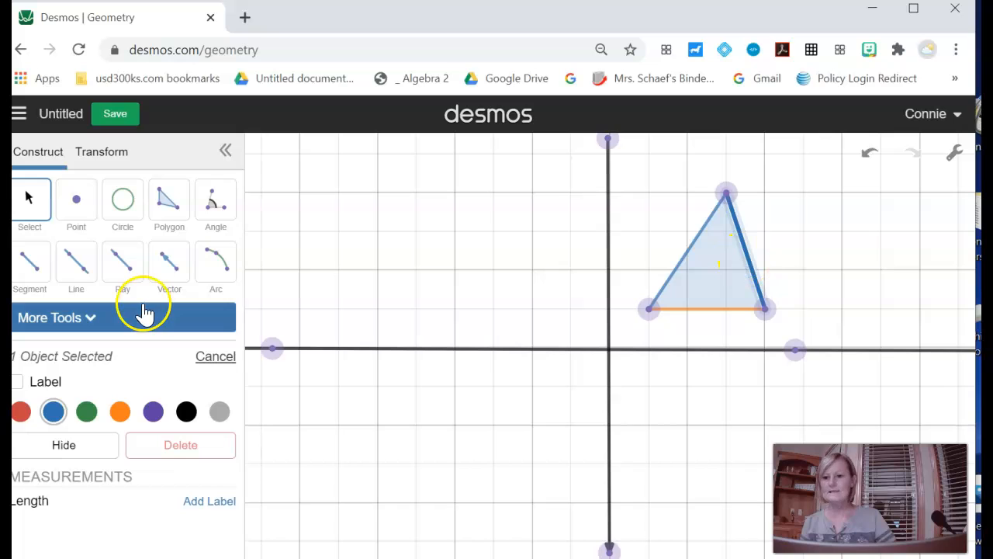
pyautogui.click(87, 412)
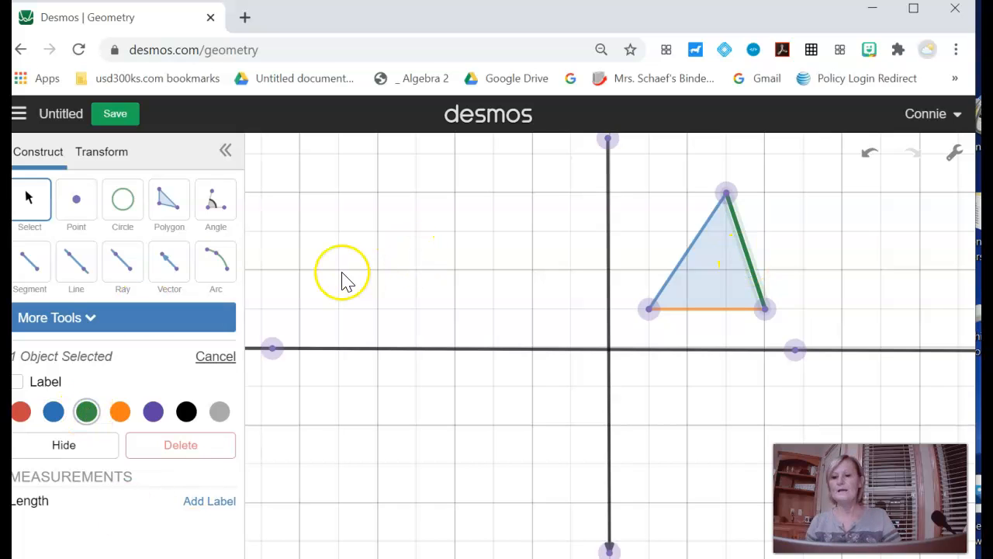
# Step: Define a reflection across the vertical axis and apply it to the filled triangle
pyautogui.click(702, 278)
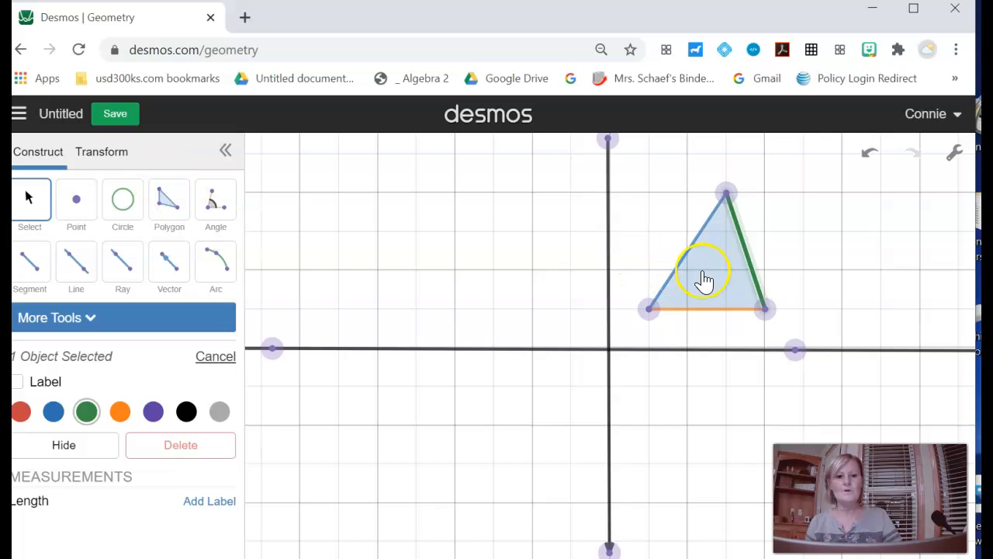
pyautogui.click(108, 155)
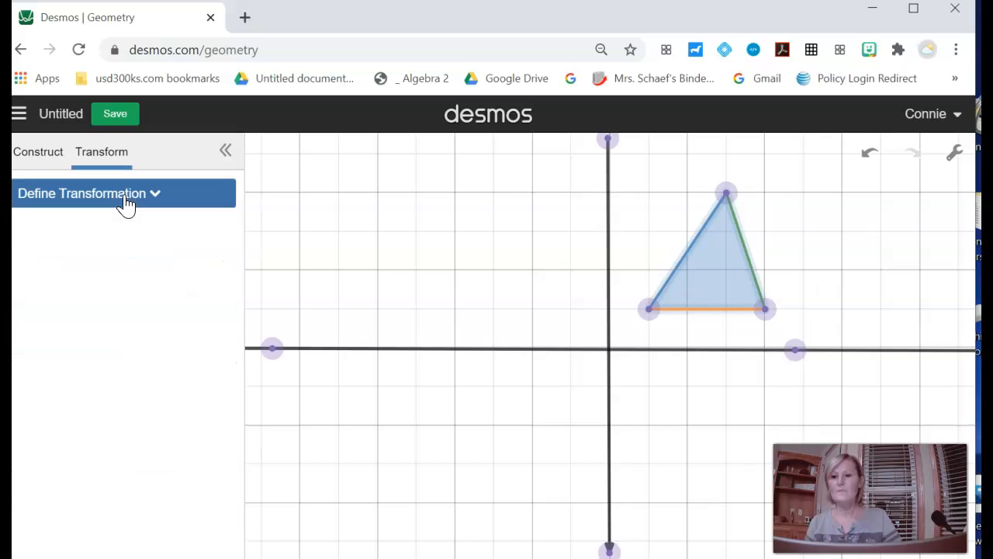
pyautogui.click(127, 200)
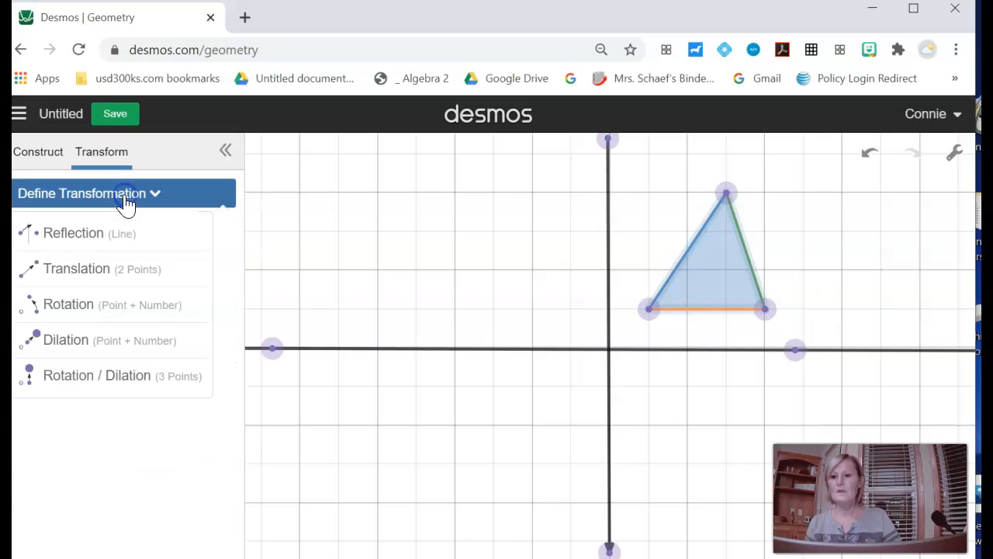
pyautogui.click(82, 247)
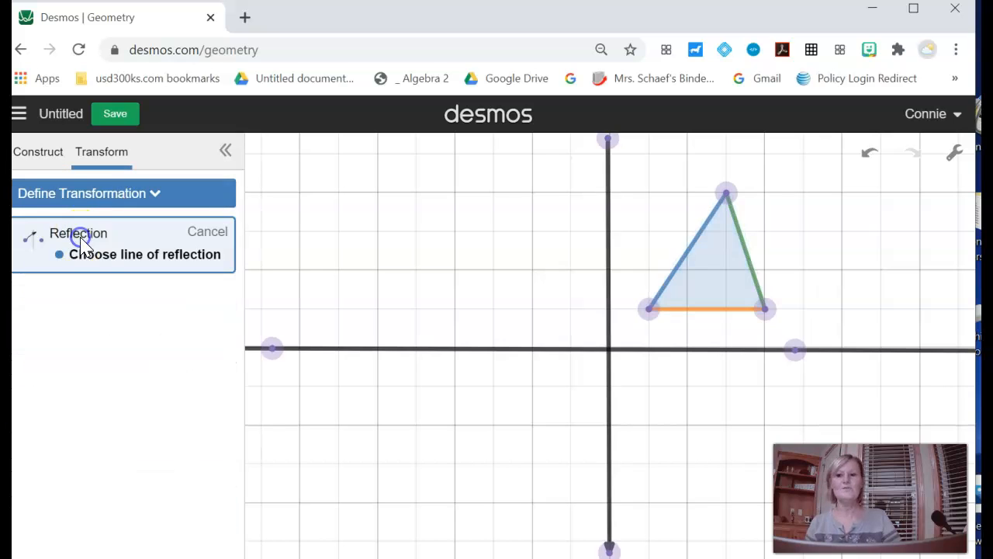
pyautogui.click(612, 284)
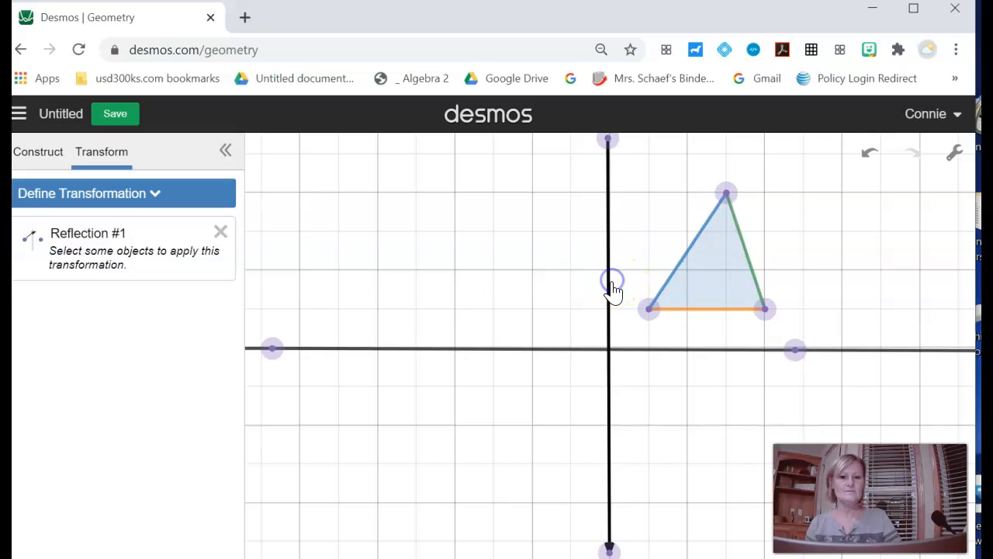
pyautogui.click(717, 287)
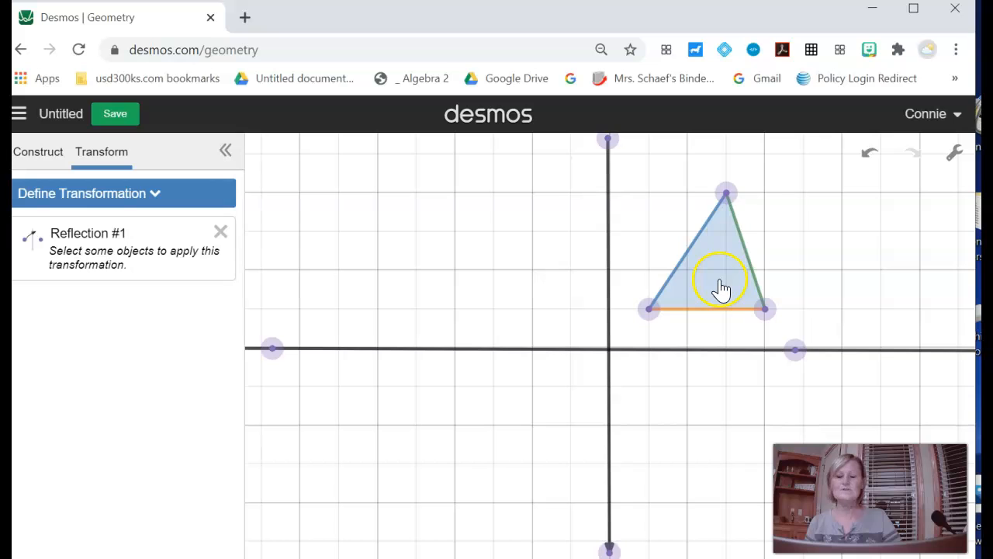
pyautogui.click(200, 247)
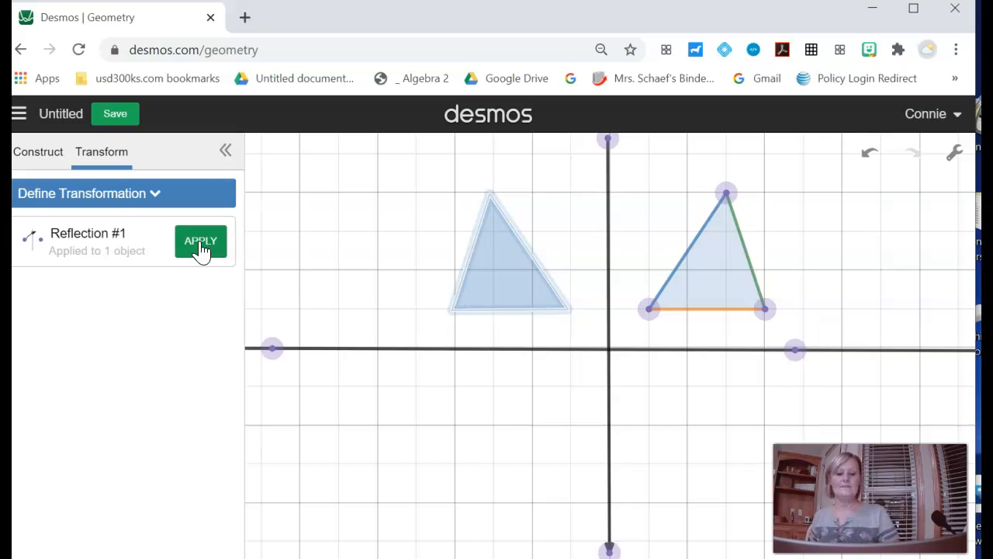
# Step: Move the original triangle's top vertex slightly right and down, and check the reflected triangle by selecting and deselecting it
pyautogui.moveTo(727, 194); pyautogui.dragTo(752, 208)
pyautogui.click(707, 190)
pyautogui.click(615, 303)
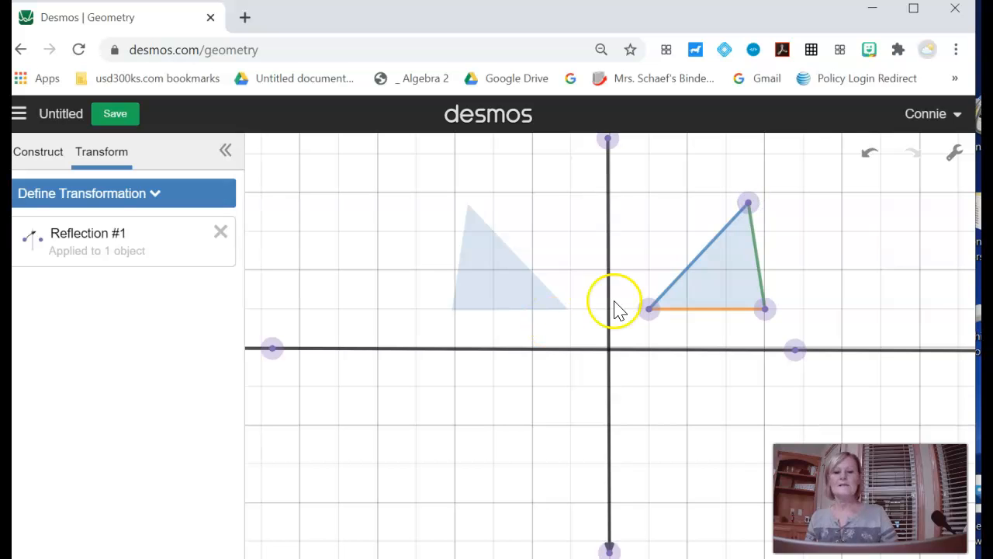
pyautogui.click(509, 287)
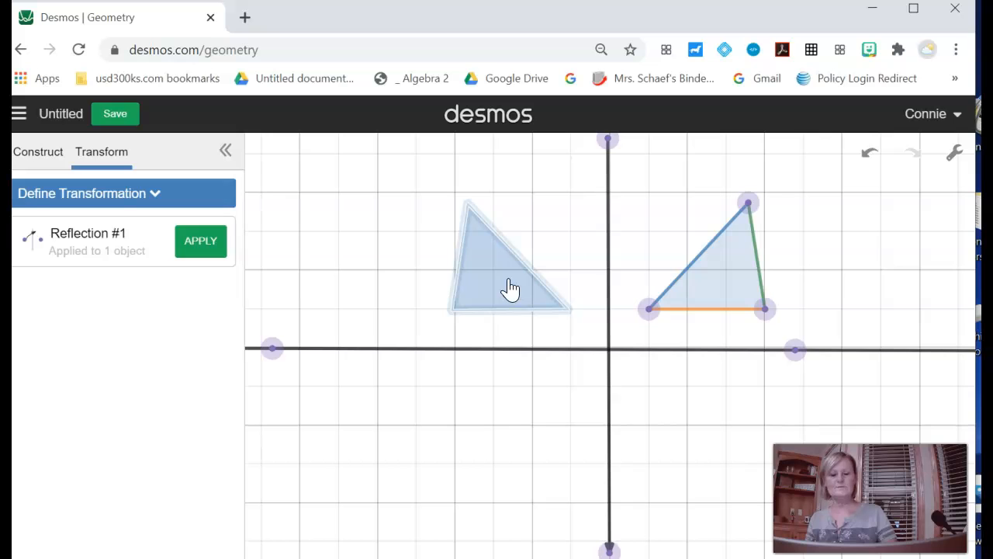
pyautogui.click(730, 332)
pyautogui.click(721, 390)
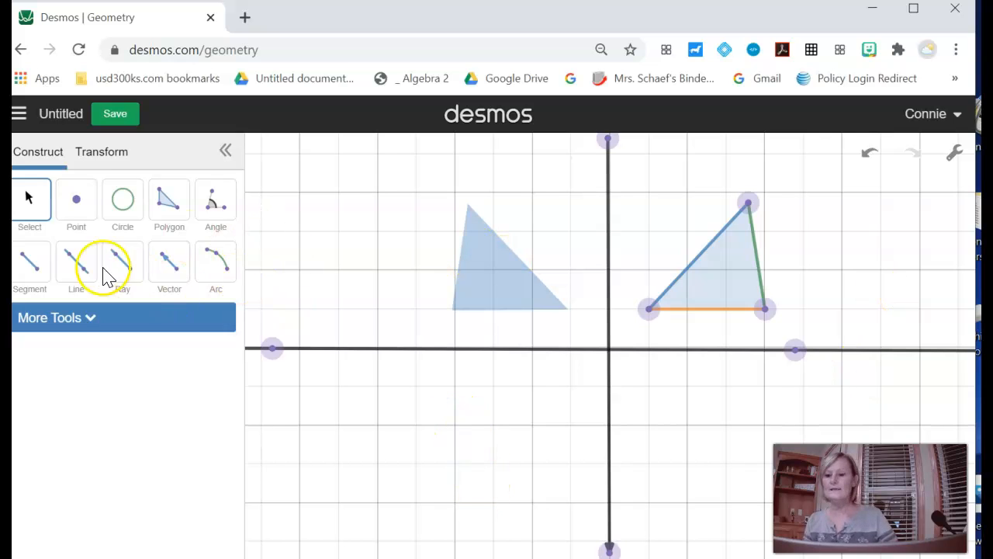
# Step: Delete the reflected triangle image in the upper-left quadrant and remove the reflection definition
pyautogui.moveTo(395, 180); pyautogui.dragTo(584, 332)
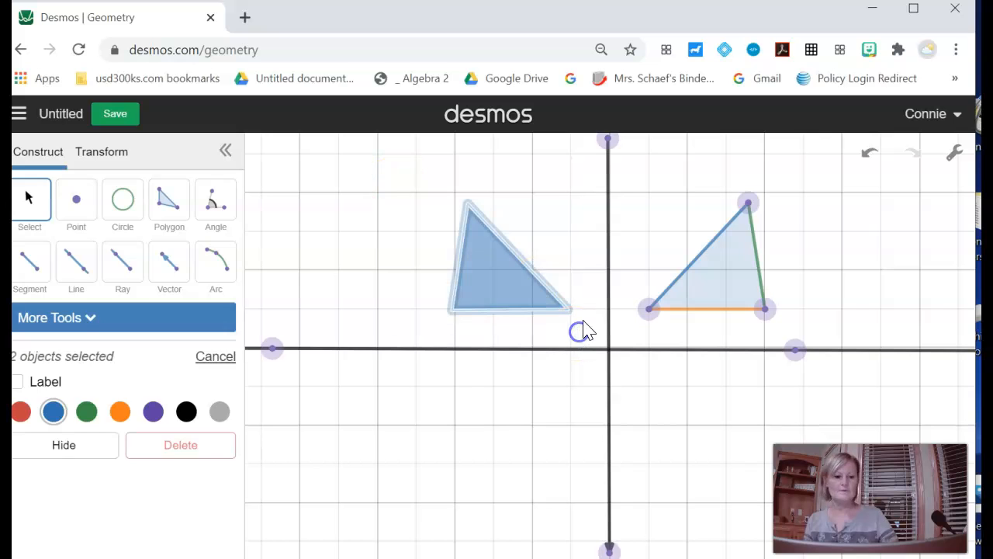
pyautogui.press('Delete')
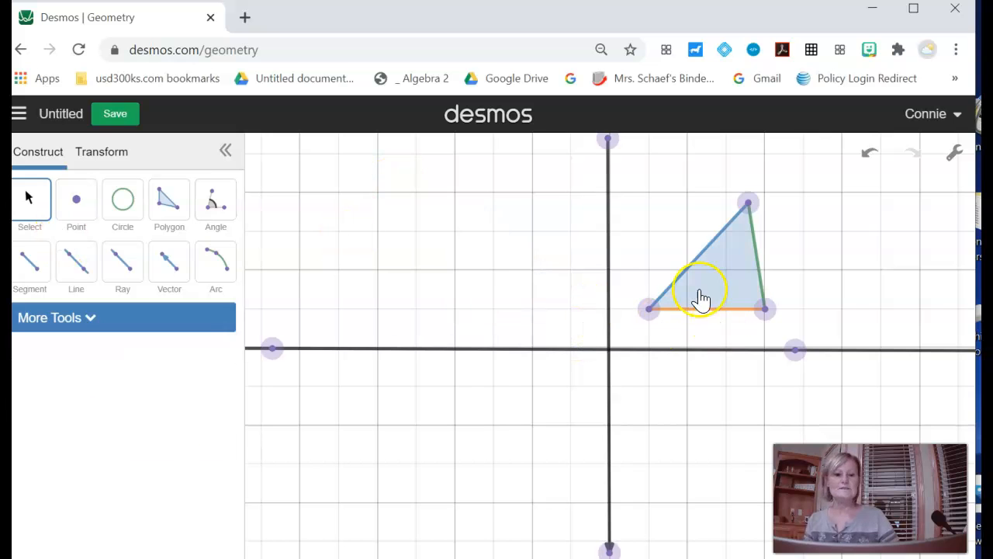
pyautogui.click(95, 156)
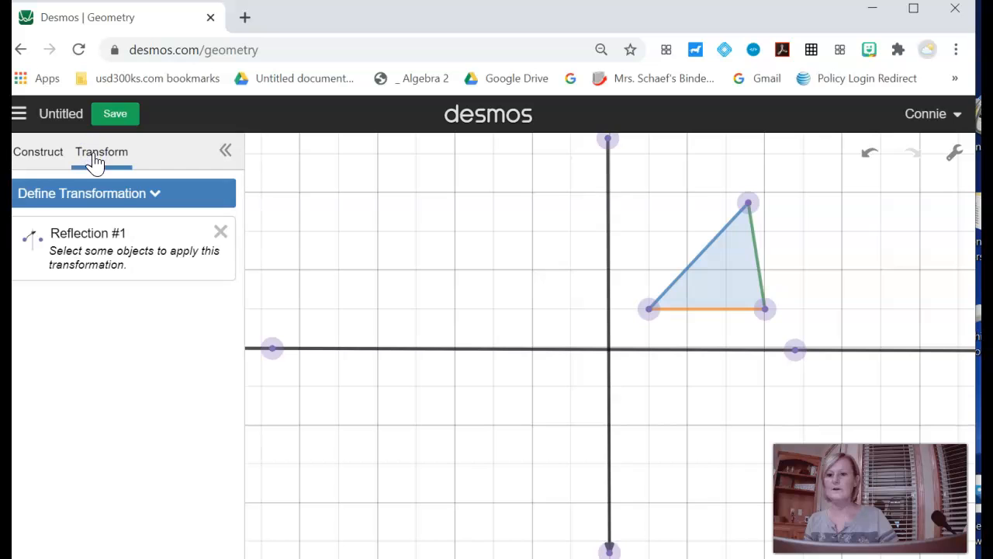
pyautogui.click(220, 232)
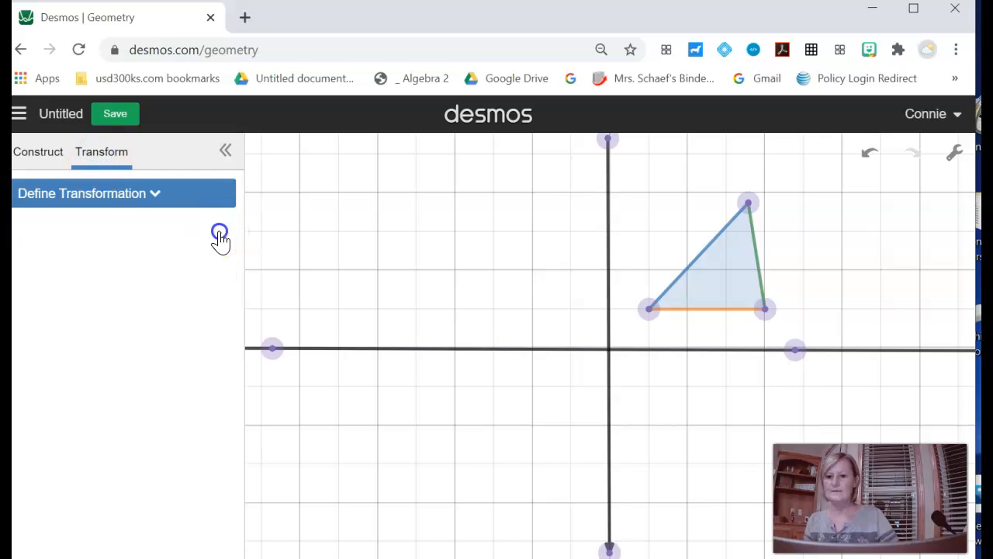
pyautogui.click(116, 156)
pyautogui.click(121, 194)
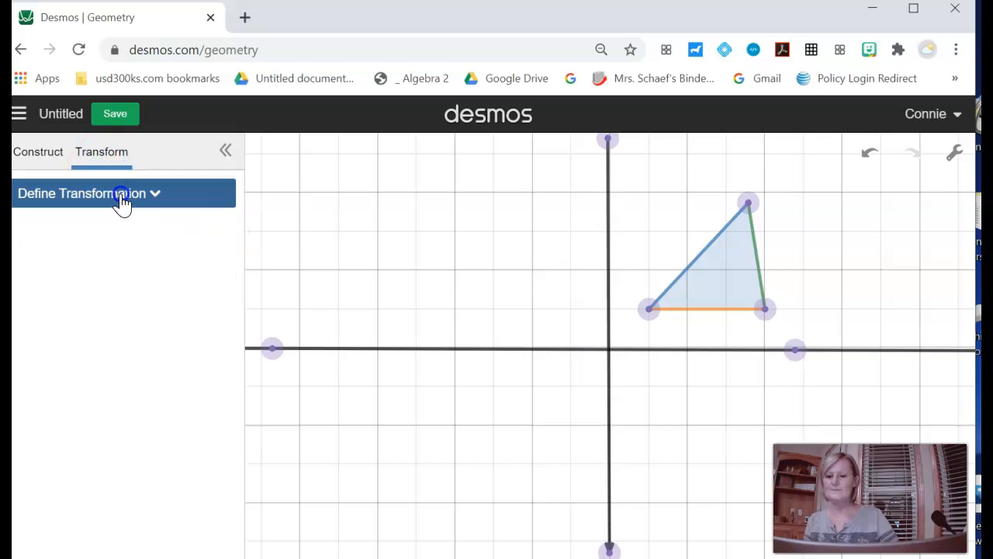
pyautogui.click(87, 304)
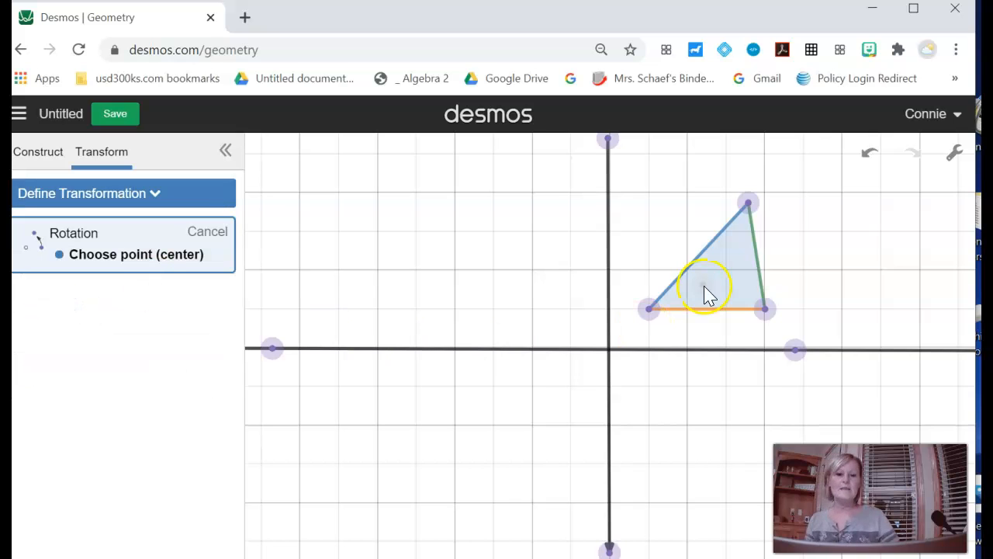
pyautogui.click(650, 310)
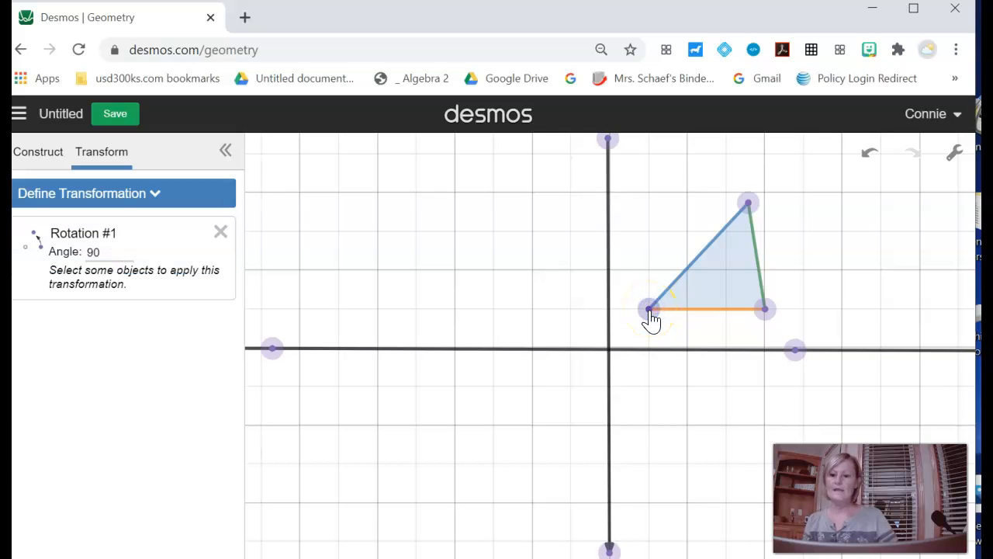
pyautogui.hotkey('ctrl', 'z')
# Step: Rotate the triangle 90° about the axes' intersection, and move the original's top vertex about one minor grid square right
pyautogui.click(149, 196)
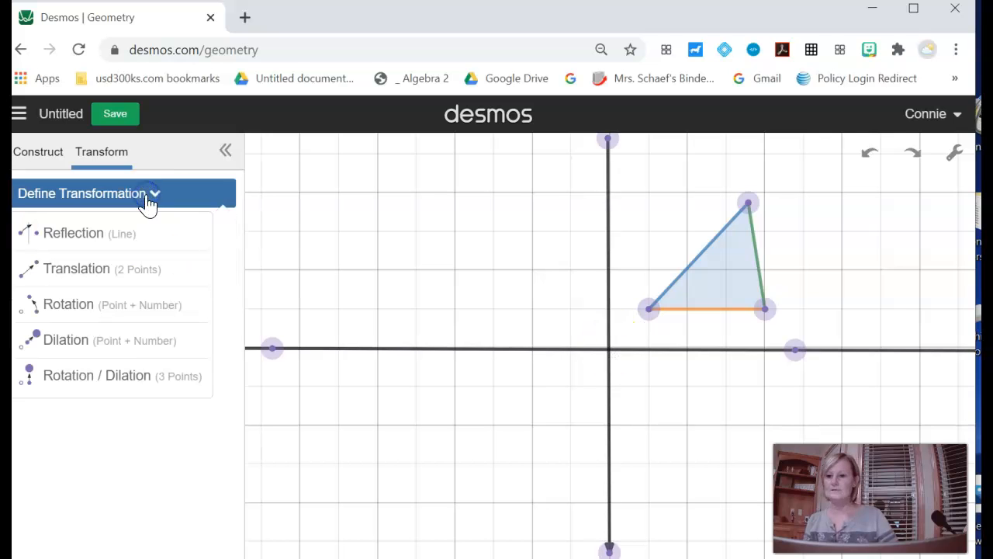
pyautogui.click(80, 307)
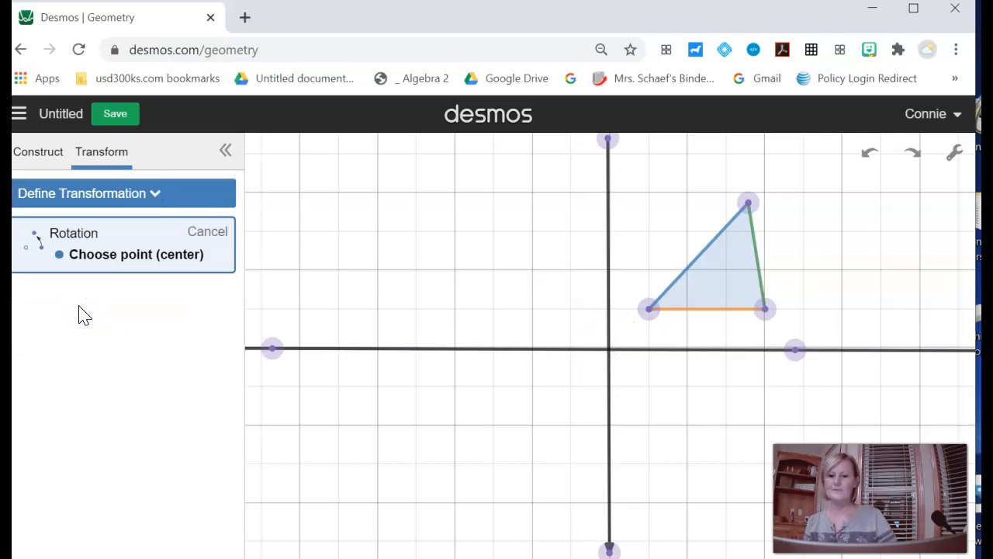
pyautogui.click(609, 351)
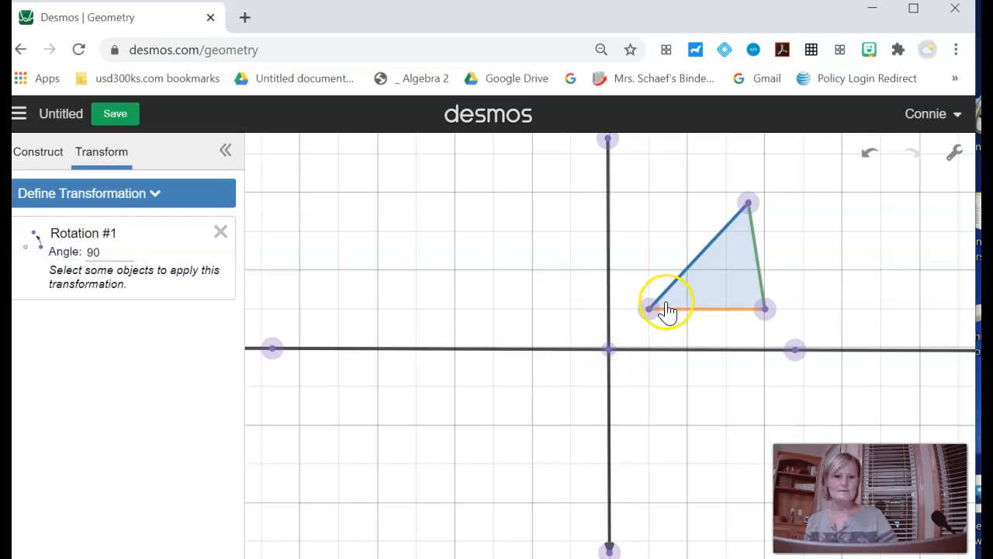
pyautogui.click(730, 277)
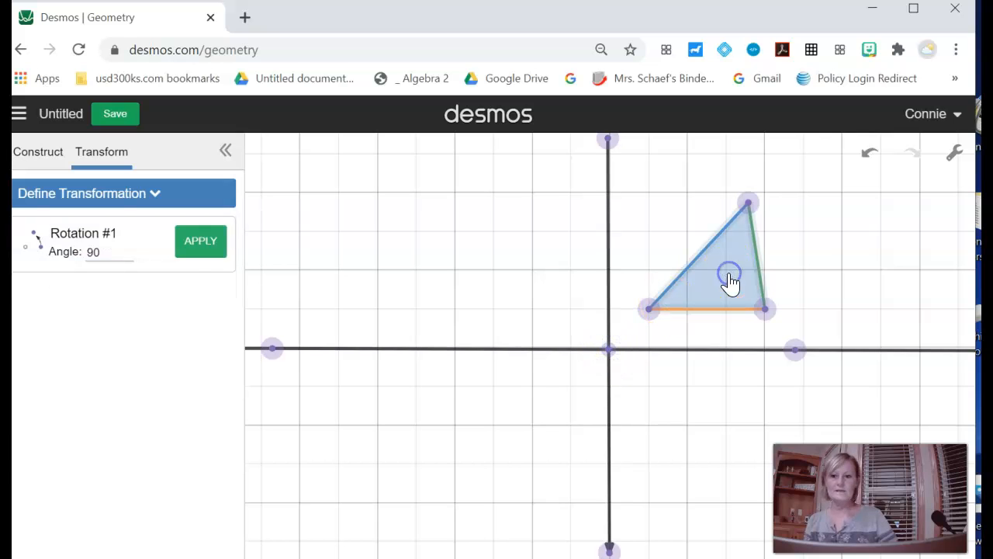
pyautogui.click(201, 245)
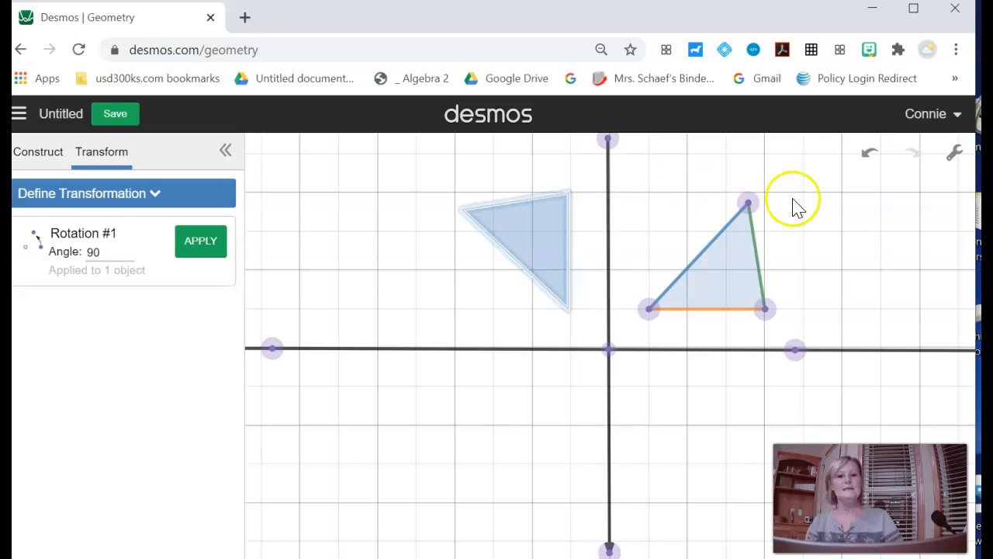
pyautogui.moveTo(749, 203); pyautogui.dragTo(797, 209)
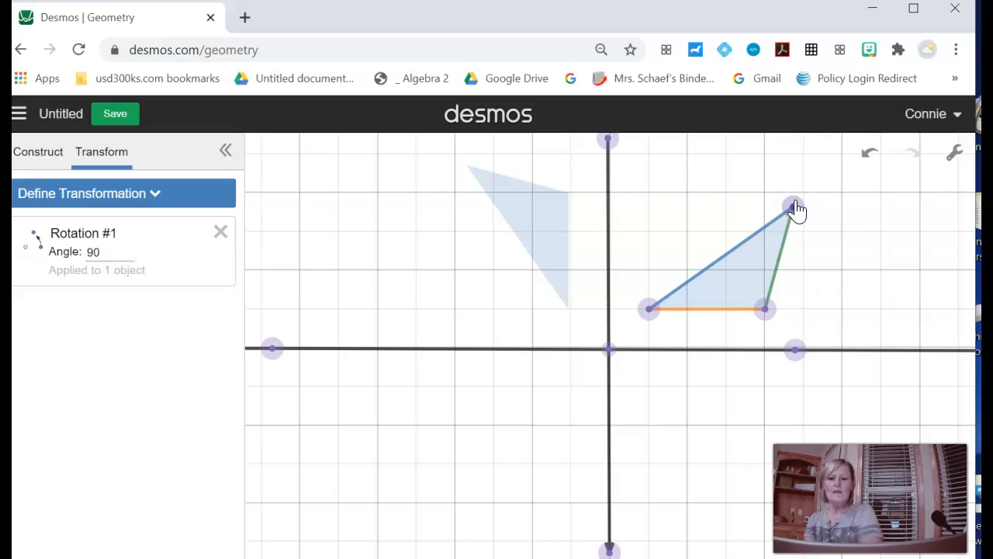
# Step: Set the rotation angle to 180°
pyautogui.click(102, 254)
pyautogui.press('BackSpace')
pyautogui.press('BackSpace')
pyautogui.write('180')
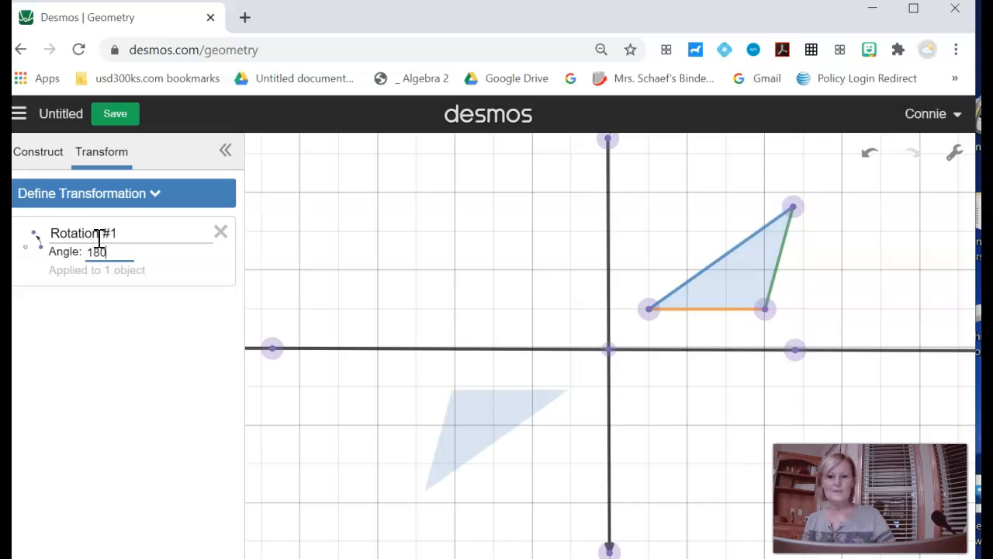
# Step: Set the rotation angle to 270°
pyautogui.press('BackSpace')
pyautogui.press('BackSpace')
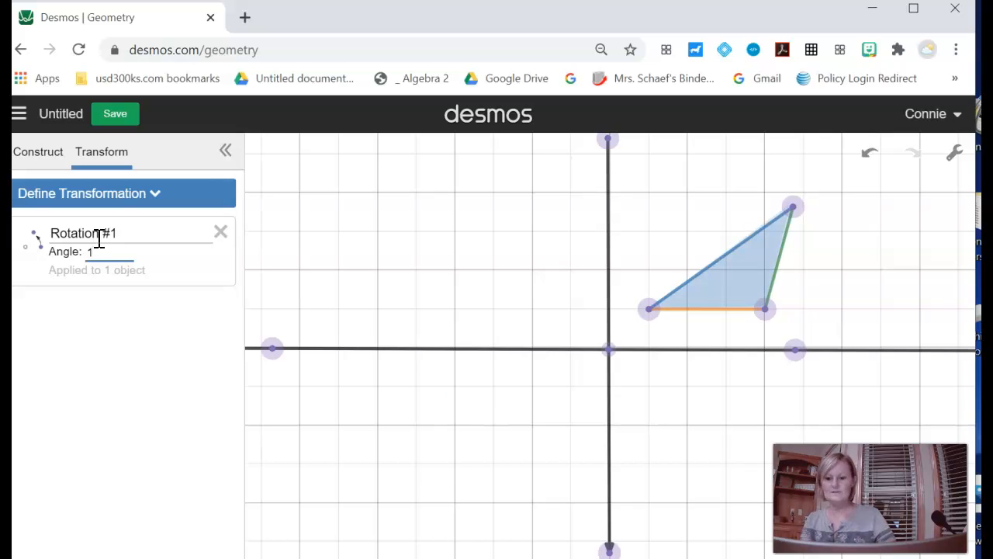
pyautogui.press('BackSpace')
pyautogui.write('270')
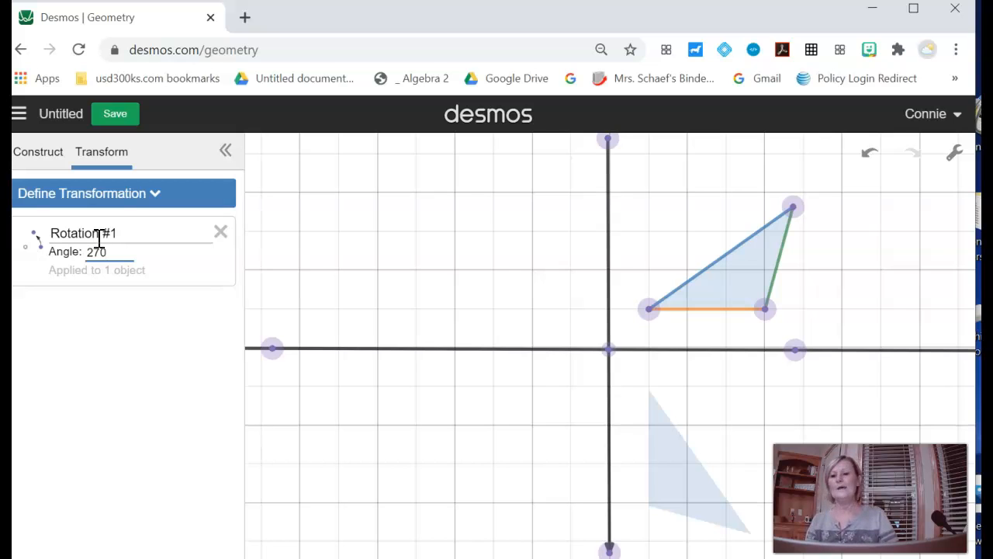
# Step: Clear the rotation angle, start defining a two-point translation, and remove the rotation definition
pyautogui.press('BackSpace')
pyautogui.press('BackSpace')
pyautogui.press('BackSpace')
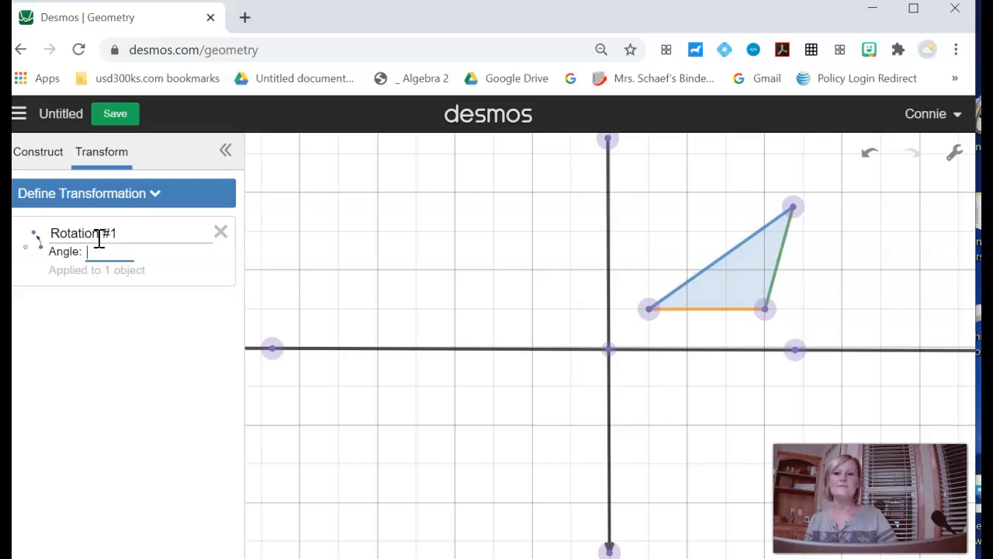
pyautogui.click(135, 201)
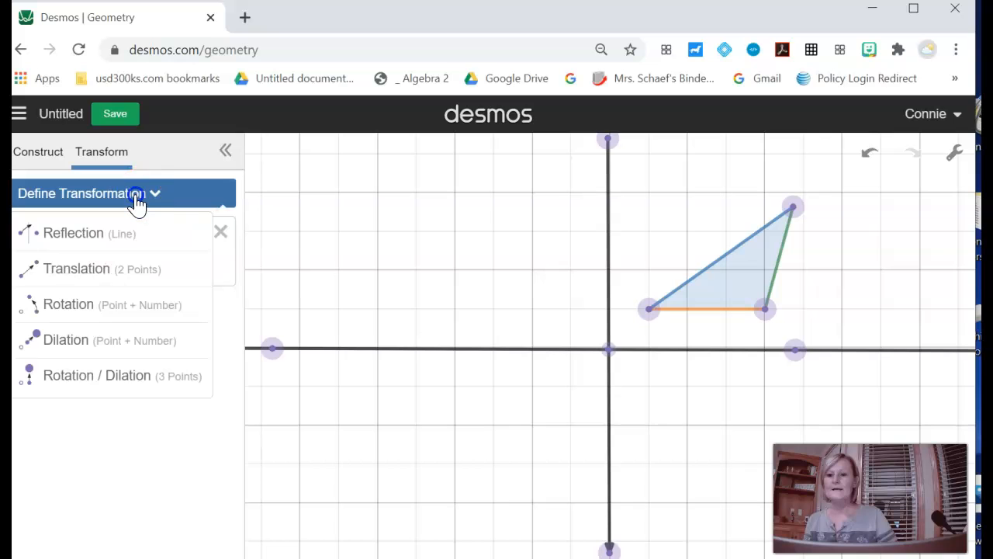
pyautogui.click(100, 272)
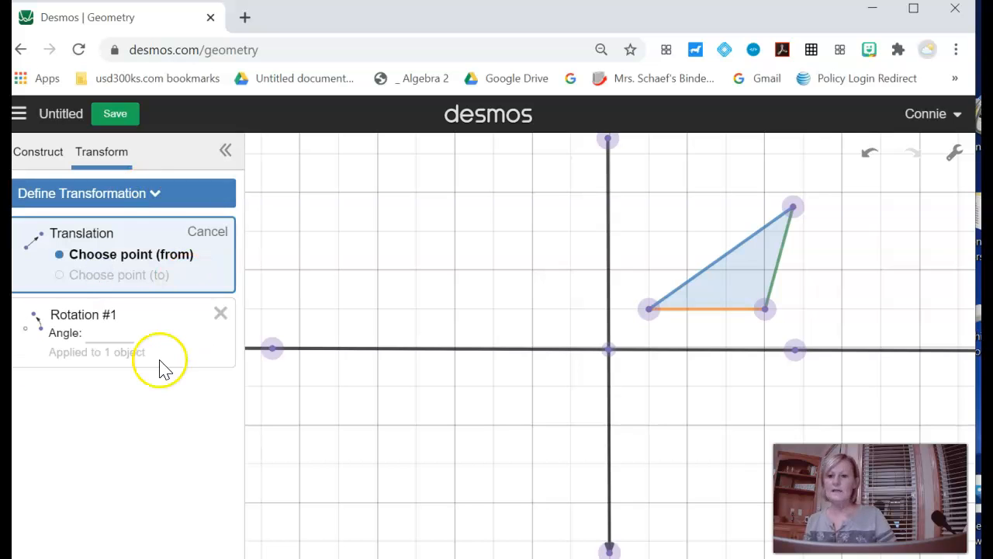
pyautogui.click(220, 313)
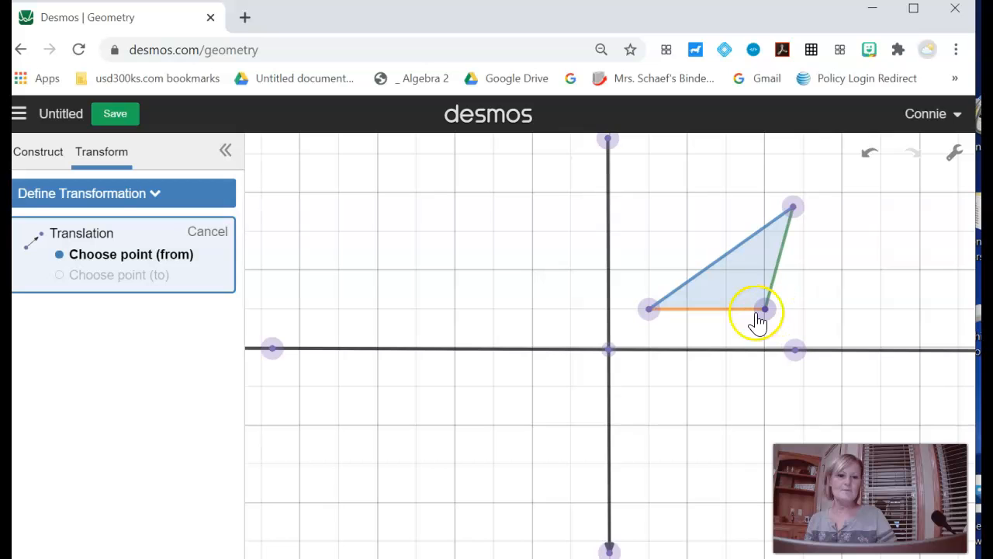
# Step: Translate the triangle from its lower-left vertex to a new point five minor grid squares left, and move the original's top vertex slightly up-left
pyautogui.click(650, 312)
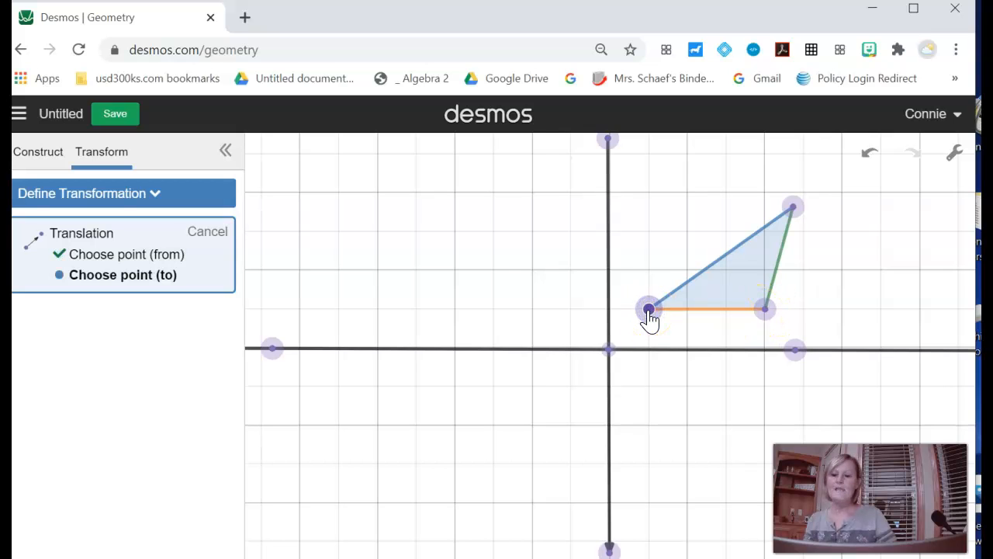
pyautogui.click(455, 309)
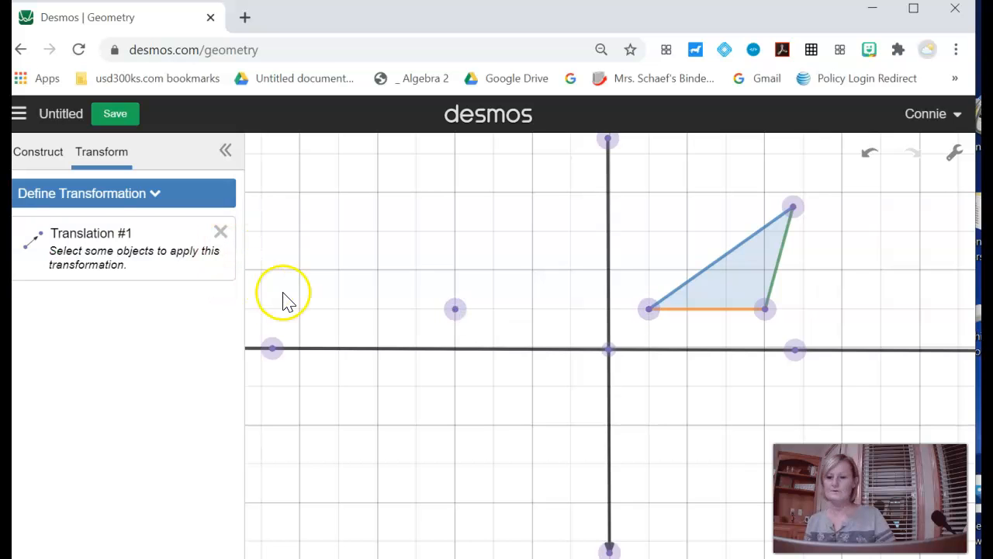
pyautogui.click(722, 283)
pyautogui.click(203, 247)
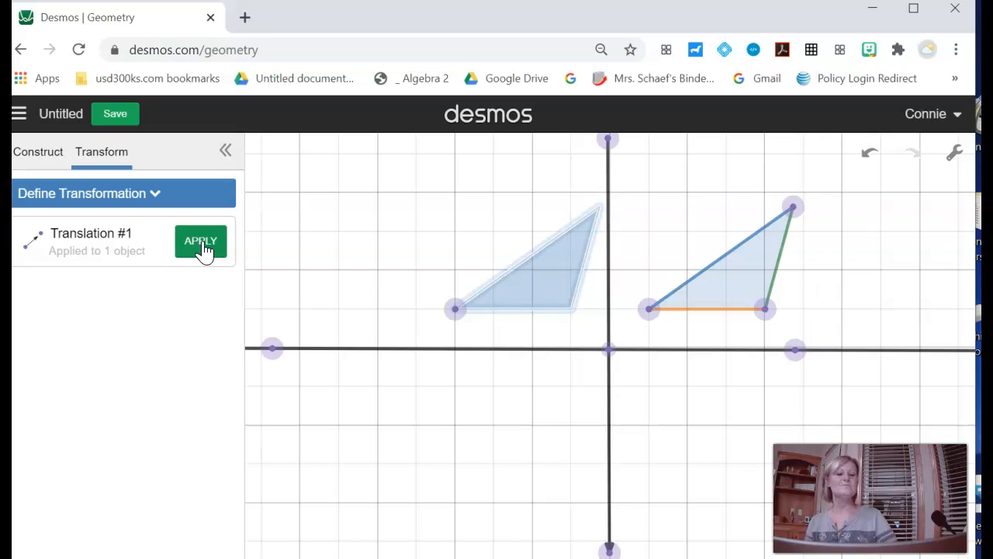
pyautogui.moveTo(793, 207); pyautogui.dragTo(774, 193)
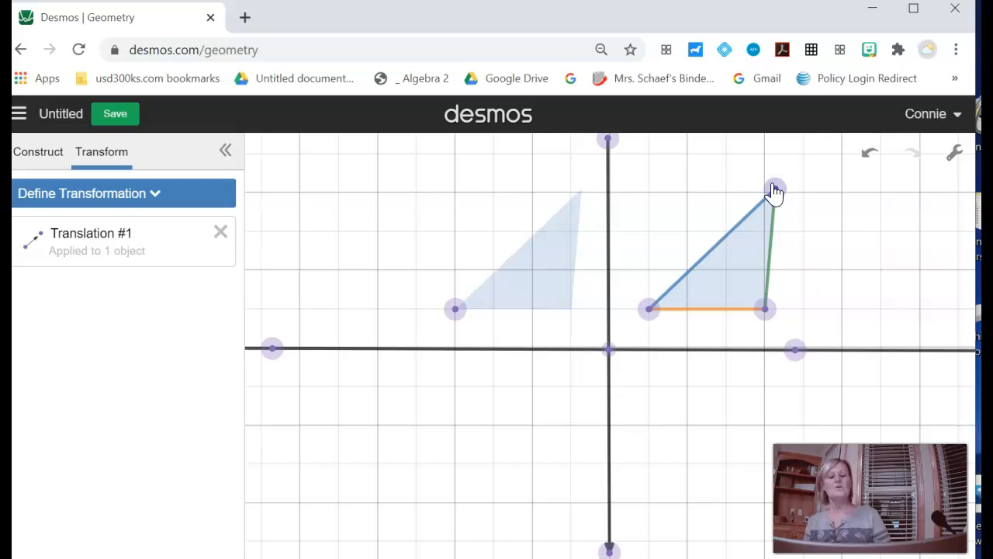